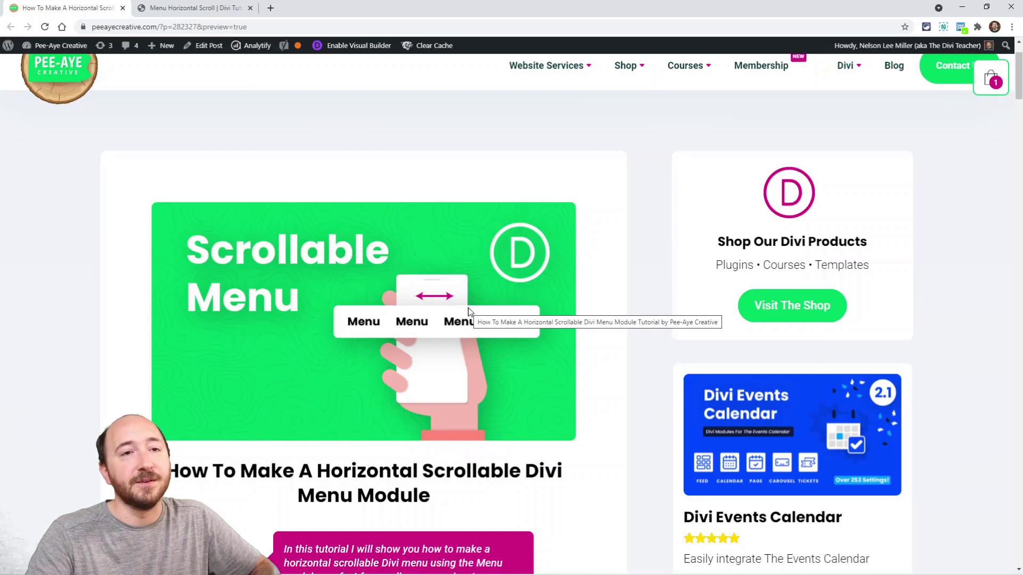
Scroll the tutorial down to its 'Setting Up The Menu Module' section.
{"action": "scroll", "coordinate": [531, 336], "scroll_direction": "down", "scroll_amount": 7}
{"action": "scroll", "coordinate": [537, 340], "scroll_direction": "down", "scroll_amount": 1}
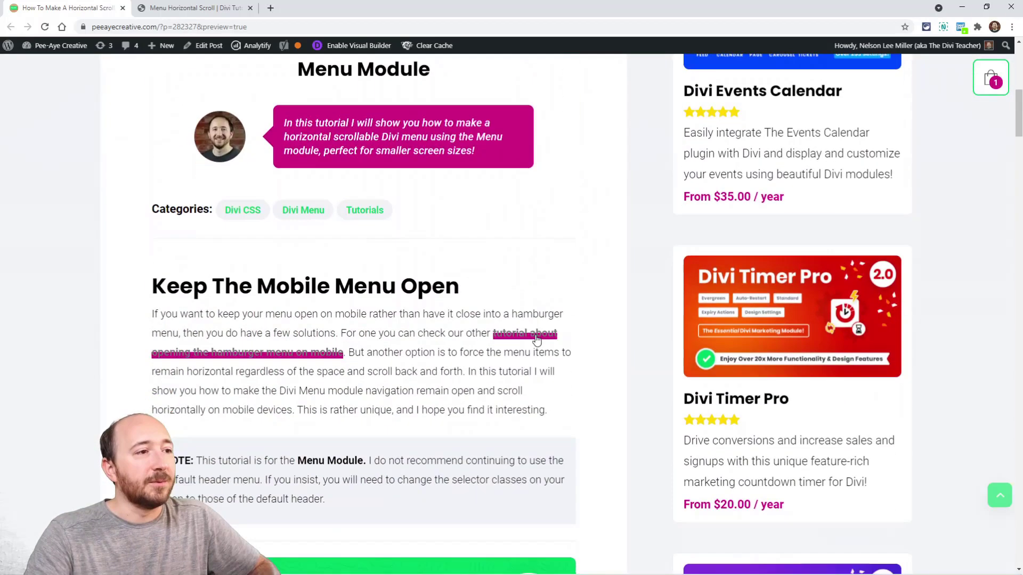
{"action": "scroll", "coordinate": [537, 340], "scroll_direction": "down", "scroll_amount": 2}
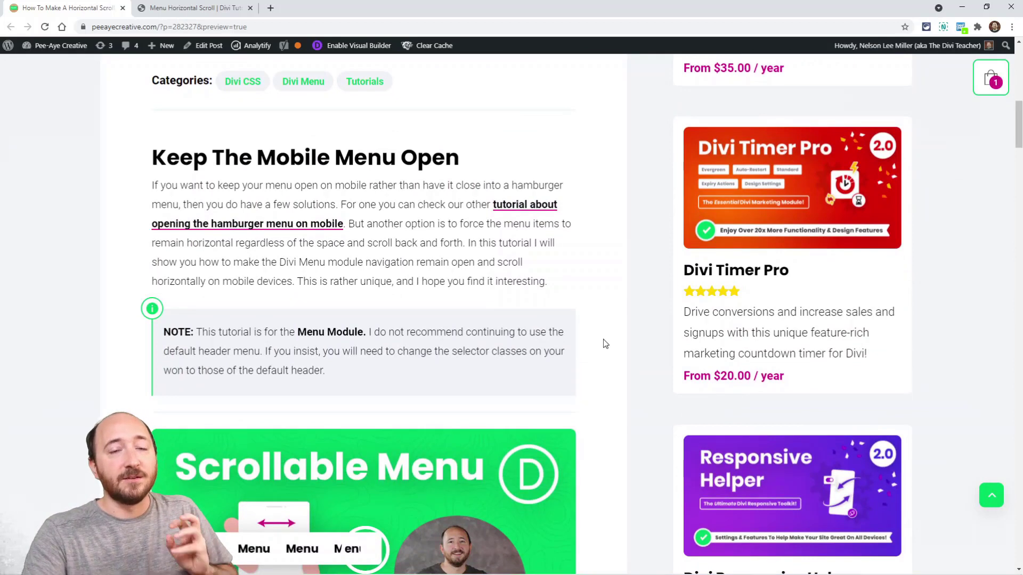
{"action": "scroll", "coordinate": [606, 344], "scroll_direction": "down", "scroll_amount": 2}
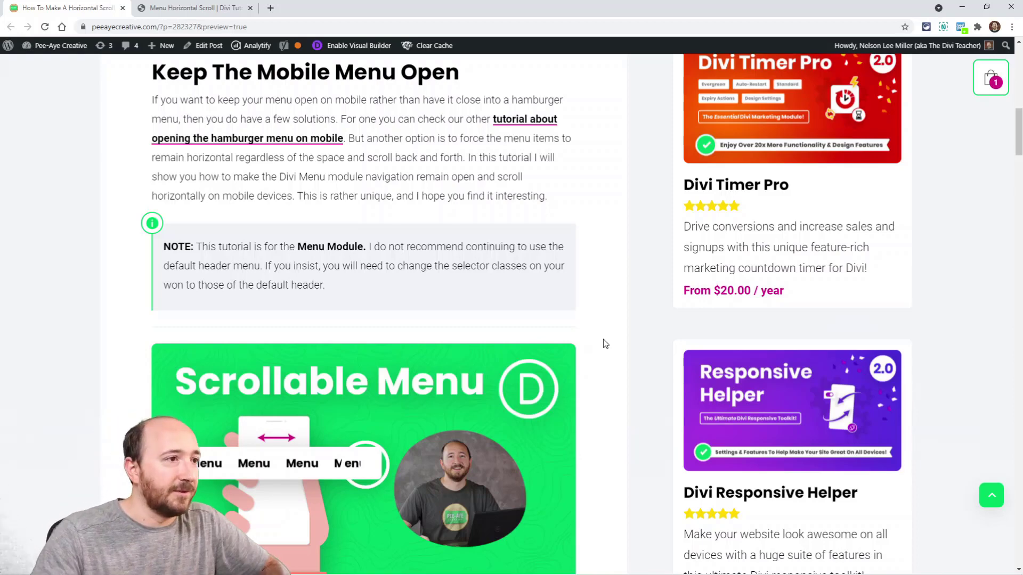
{"action": "scroll", "coordinate": [612, 296], "scroll_direction": "down", "scroll_amount": 2}
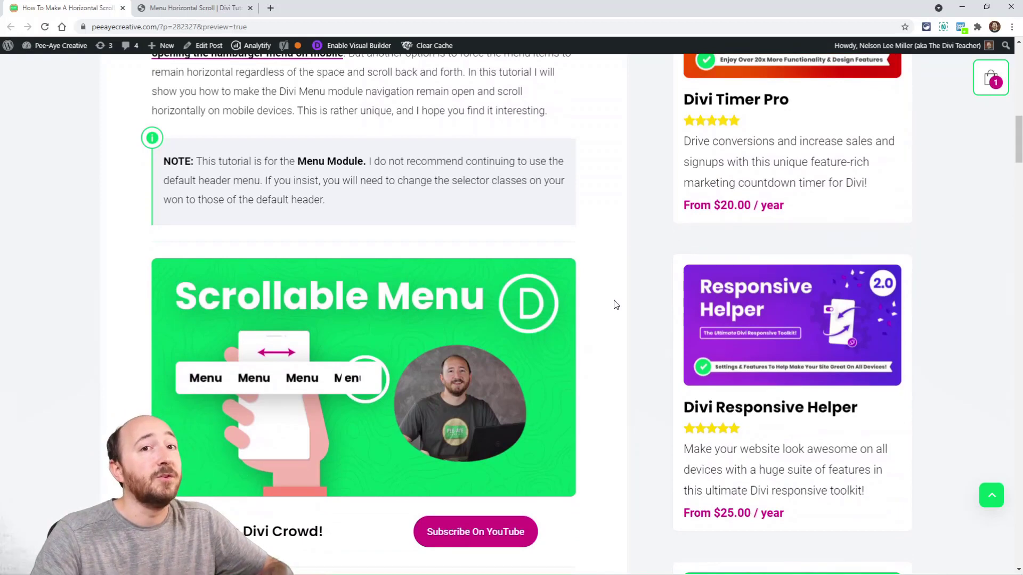
{"action": "scroll", "coordinate": [616, 304], "scroll_direction": "down", "scroll_amount": 2}
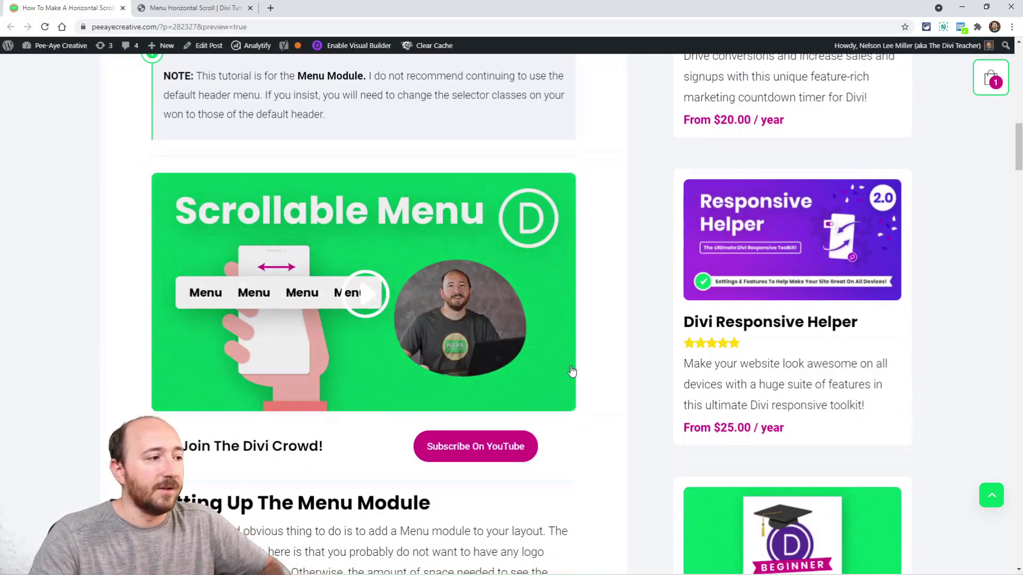
{"action": "scroll", "coordinate": [570, 368], "scroll_direction": "down", "scroll_amount": 5}
{"action": "scroll", "coordinate": [469, 351], "scroll_direction": "down", "scroll_amount": 3}
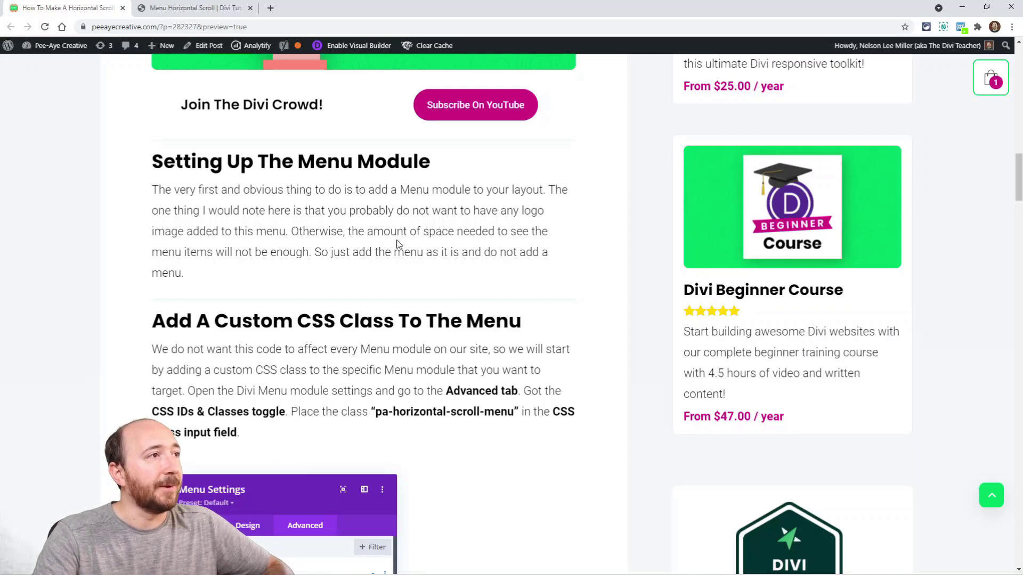
Enable the Visual Builder on the demo page and inspect the logo-free menu module's Logo setting, discarding changes.
{"action": "left_click", "coordinate": [171, 9]}
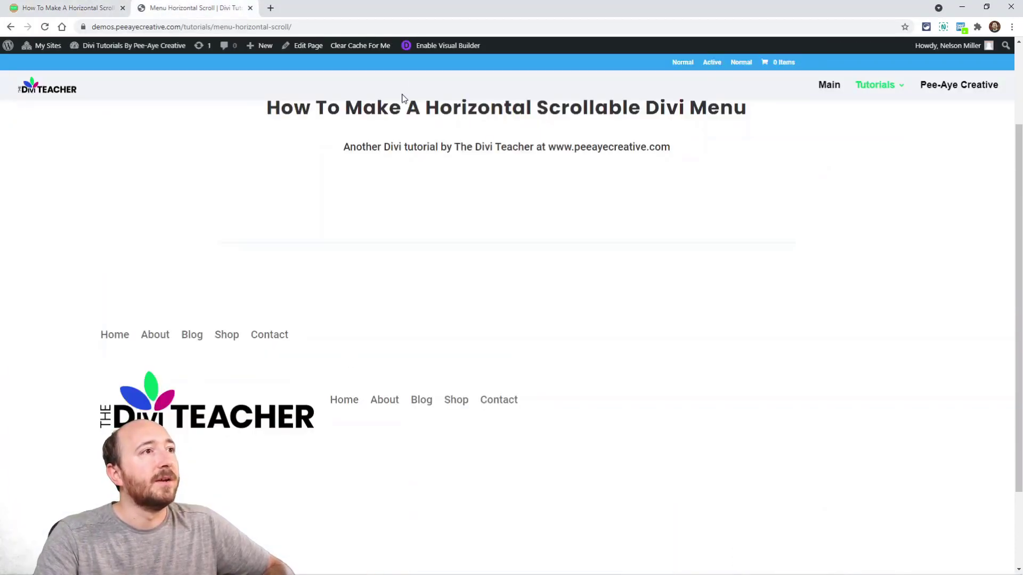
{"action": "left_click", "coordinate": [429, 47]}
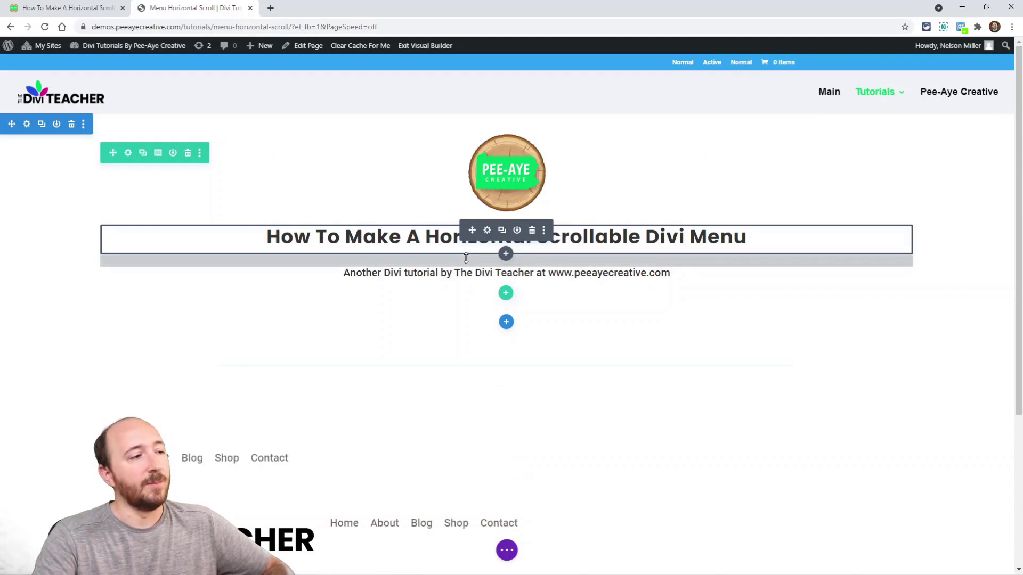
{"action": "scroll", "coordinate": [470, 326], "scroll_direction": "down", "scroll_amount": 3}
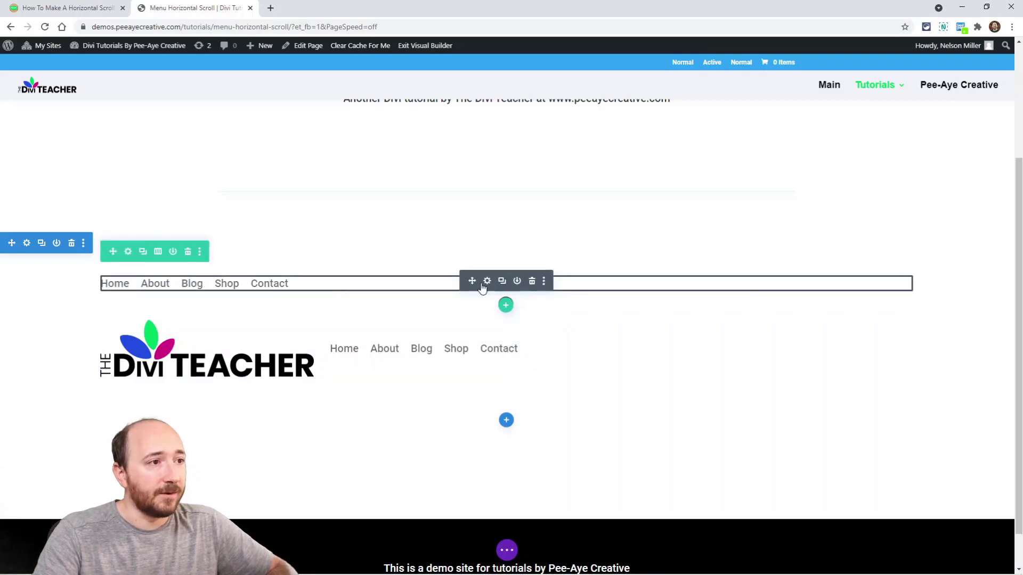
{"action": "left_click", "coordinate": [485, 284]}
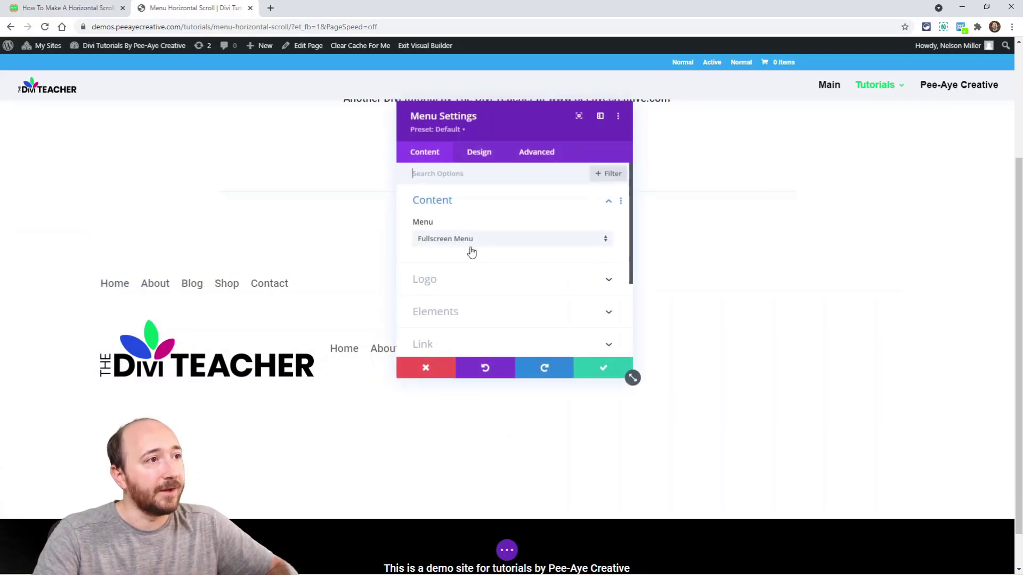
{"action": "left_click", "coordinate": [429, 287]}
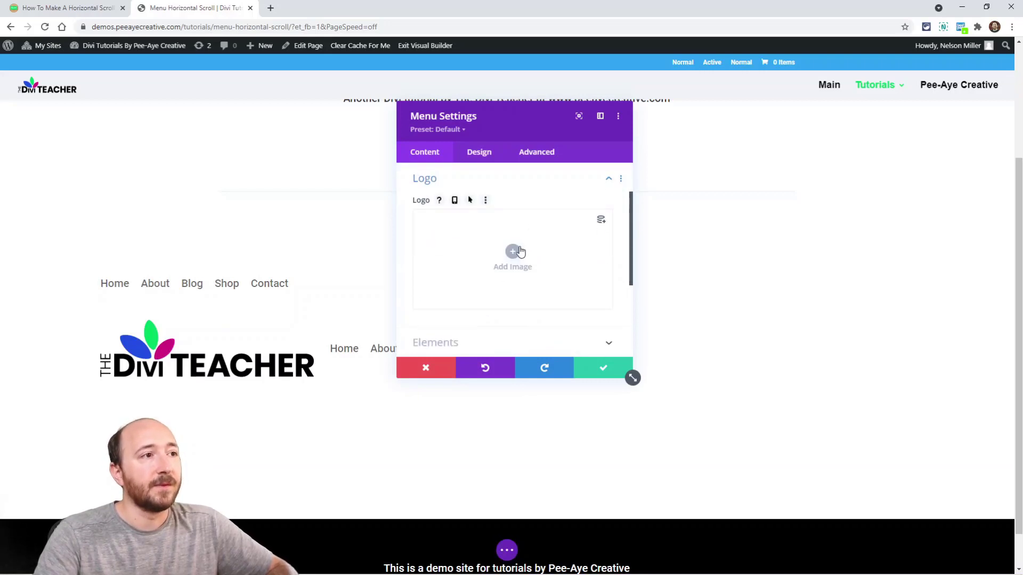
{"action": "left_click", "coordinate": [450, 367]}
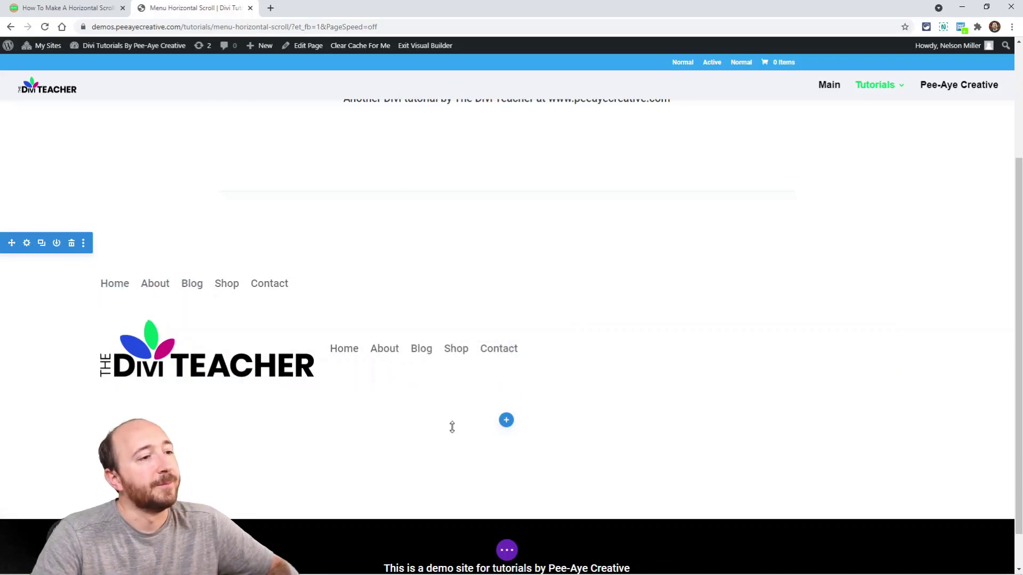
In the tutorial's 'Add A Custom CSS Class To The Menu' step, select pa-horizontal-scroll-menu.
{"action": "left_click", "coordinate": [64, 10]}
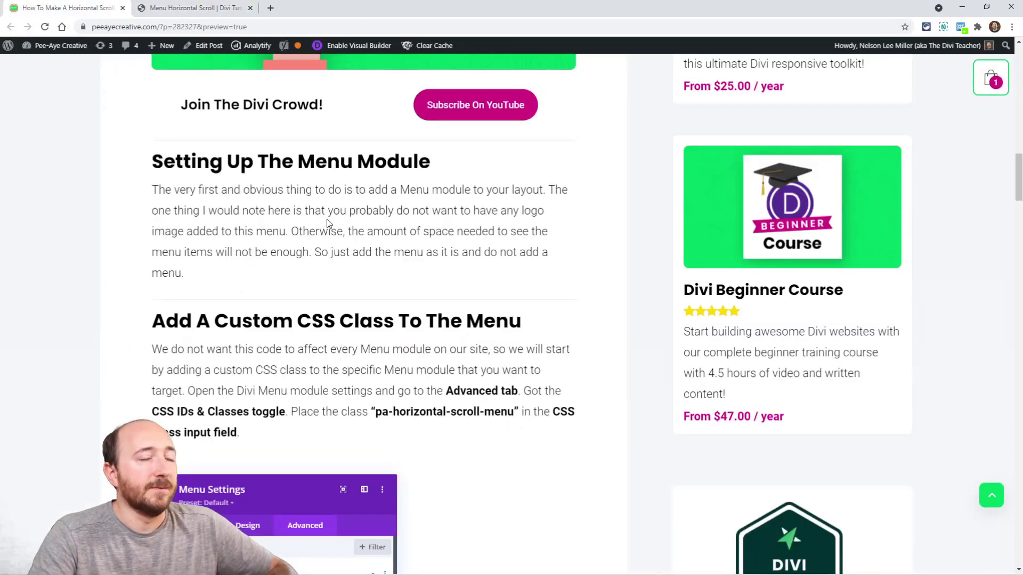
{"action": "scroll", "coordinate": [390, 304], "scroll_direction": "down", "scroll_amount": 2}
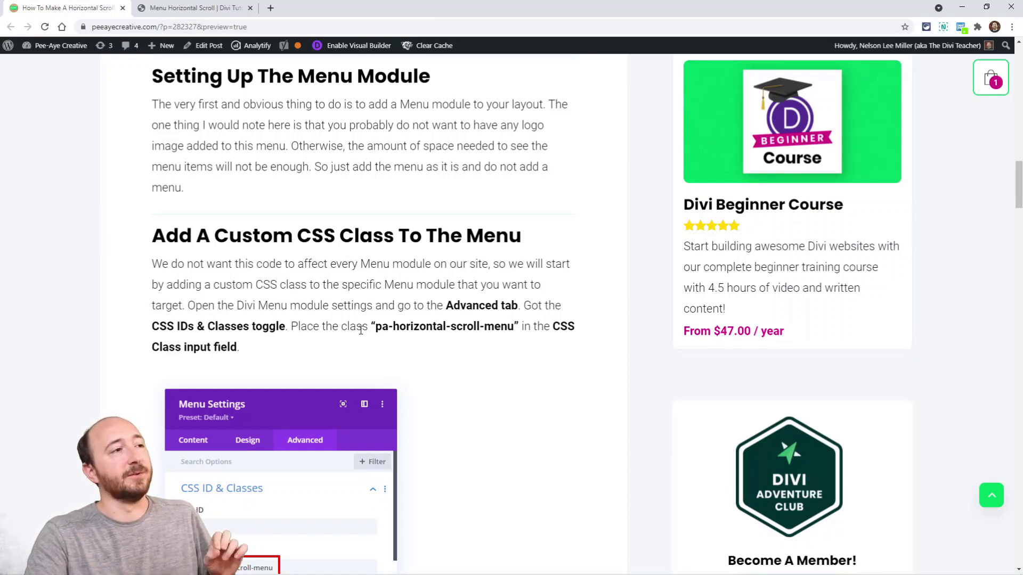
{"action": "left_click_drag", "start_coordinate": [376, 327], "coordinate": [515, 327]}
{"action": "key", "text": "ctrl+c"}
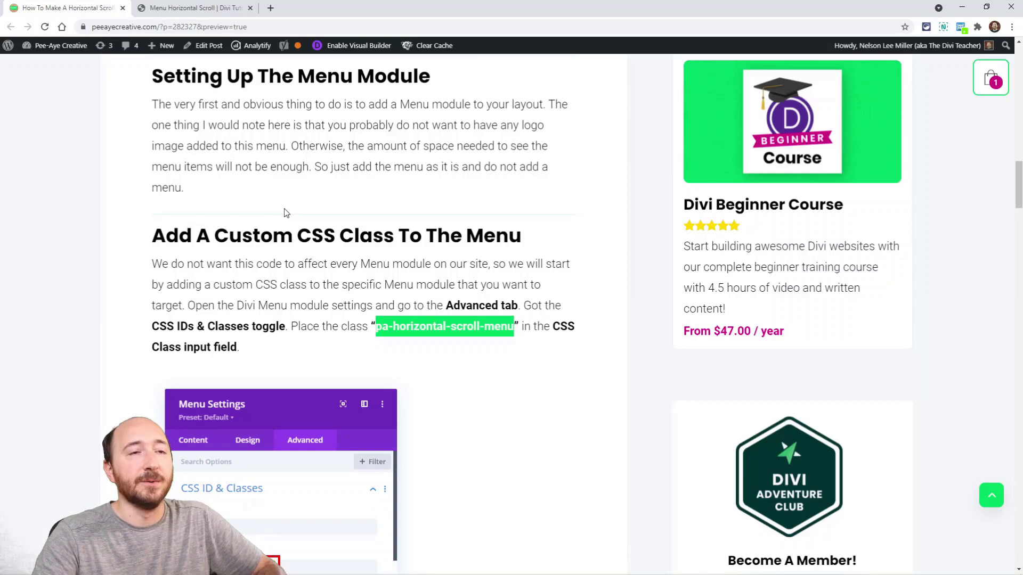
{"action": "scroll", "coordinate": [423, 308], "scroll_direction": "down", "scroll_amount": 3}
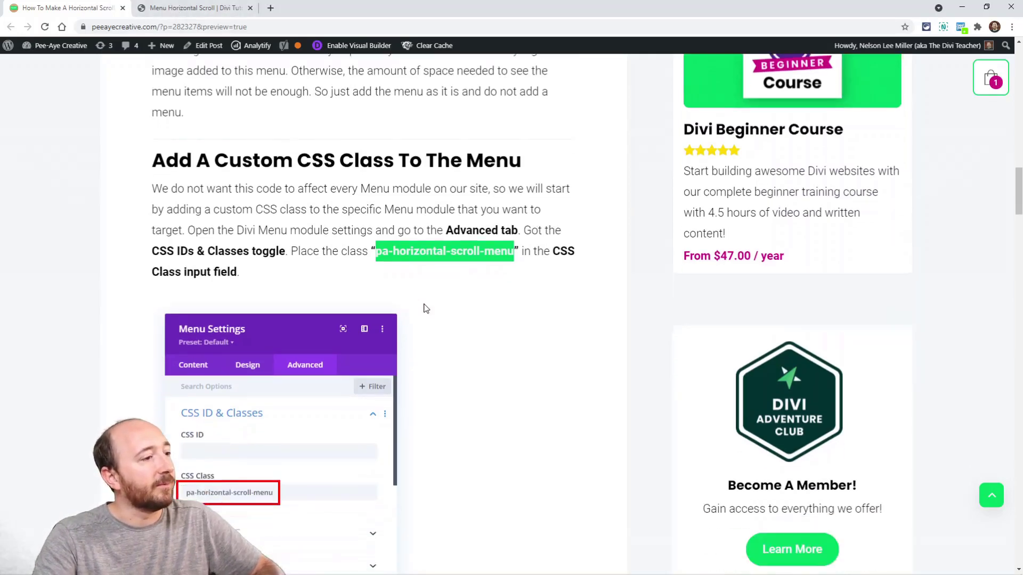
Paste pa-horizontal-scroll-menu into the logo-free menu module's Advanced CSS Class field and save.
{"action": "left_click", "coordinate": [198, 7]}
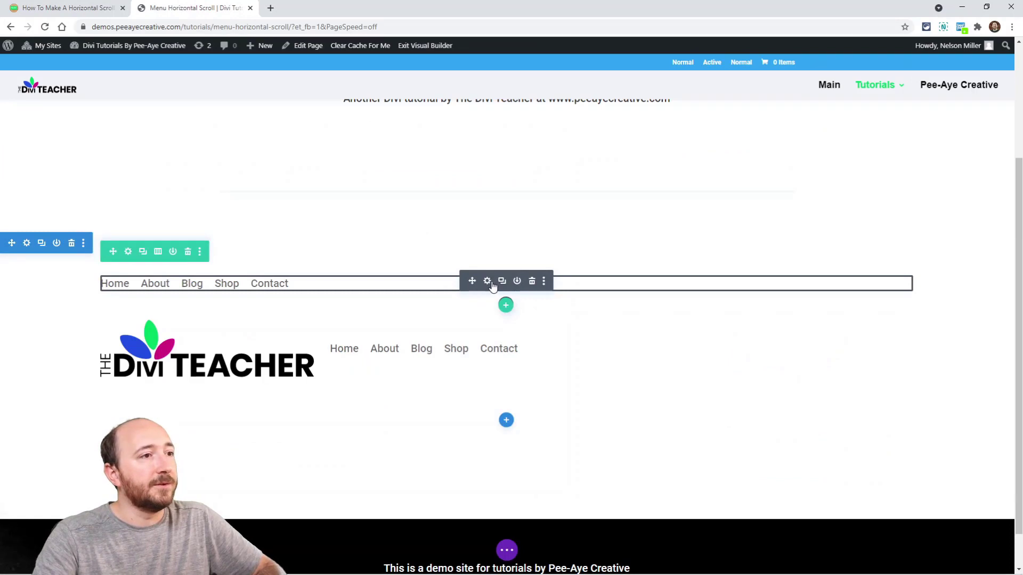
{"action": "left_click", "coordinate": [488, 282]}
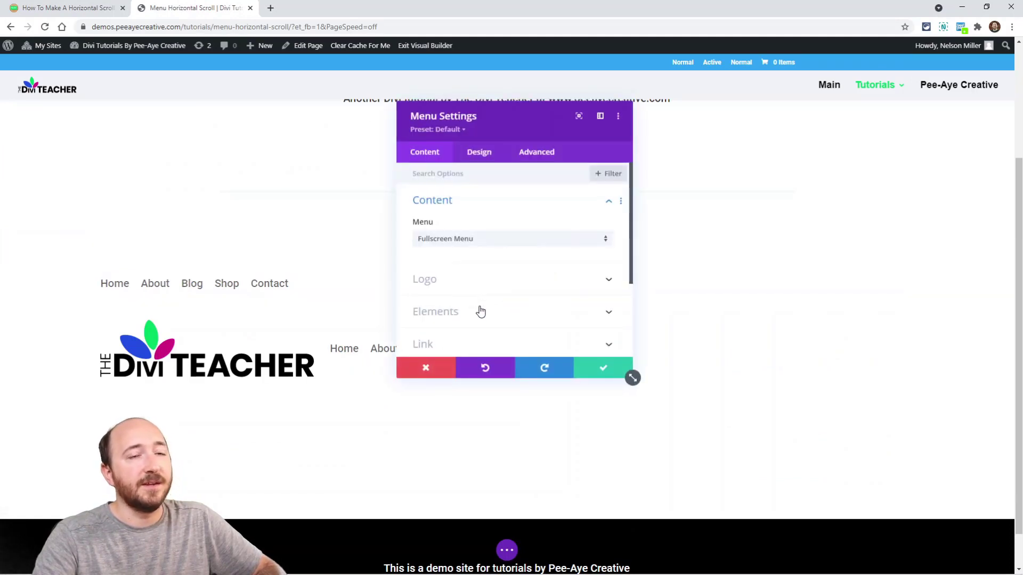
{"action": "left_click", "coordinate": [534, 156]}
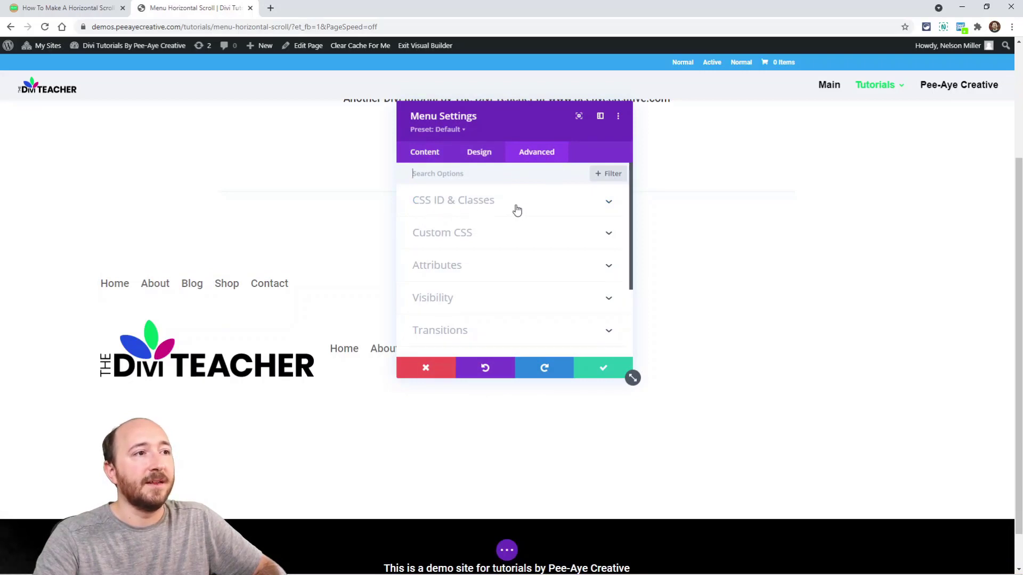
{"action": "left_click", "coordinate": [479, 204]}
{"action": "left_click", "coordinate": [420, 280]}
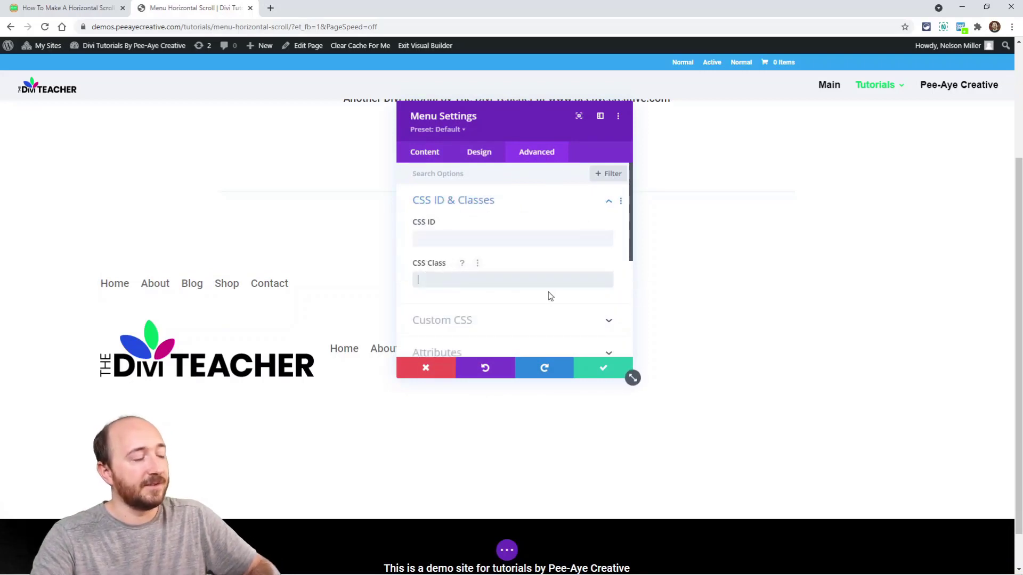
{"action": "key", "text": "ctrl+v"}
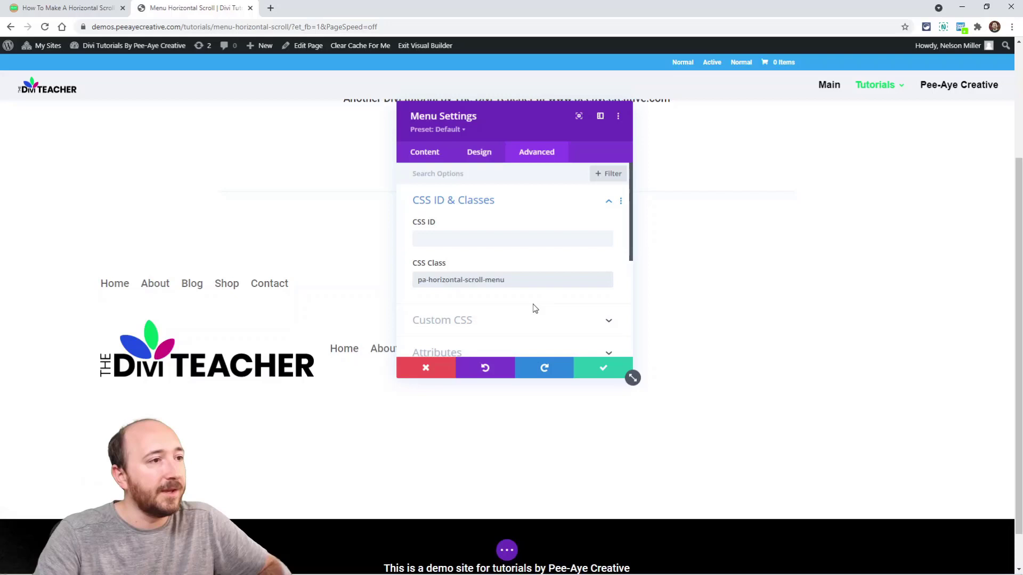
{"action": "left_click", "coordinate": [588, 367]}
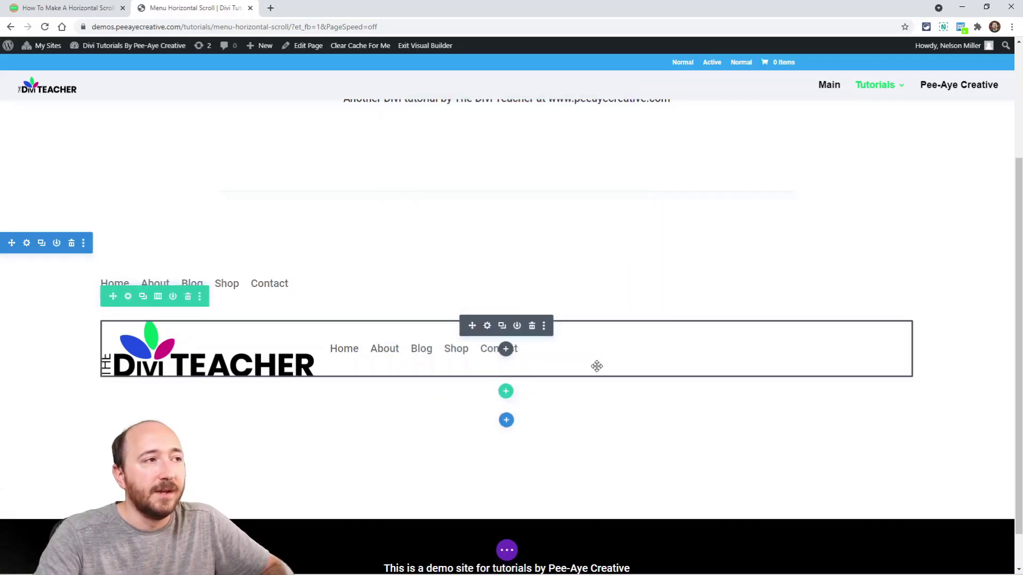
Copy the horizontal scroll menu CSS snippet from the tutorial.
{"action": "left_click", "coordinate": [64, 7]}
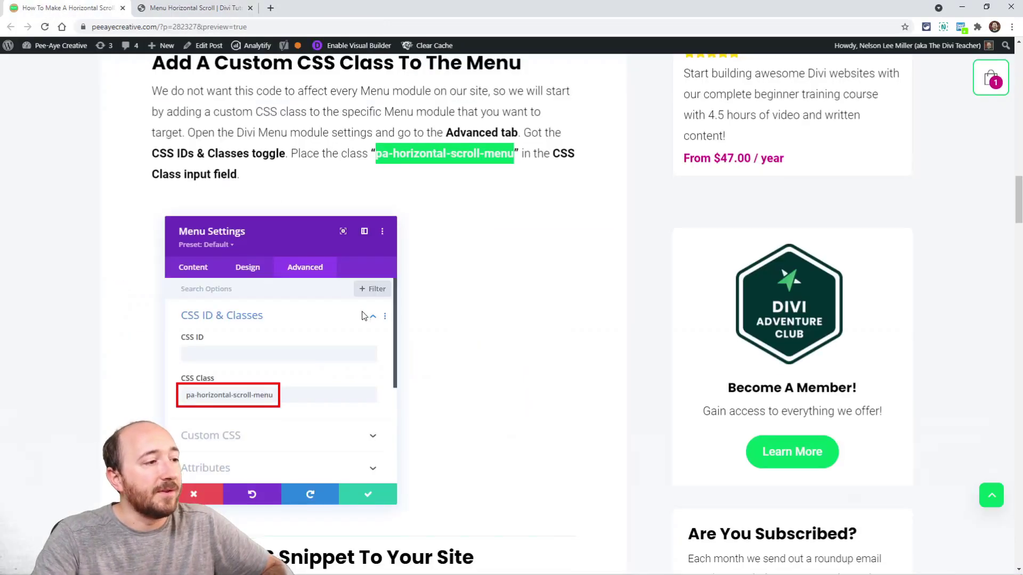
{"action": "scroll", "coordinate": [398, 310], "scroll_direction": "down", "scroll_amount": 5}
{"action": "scroll", "coordinate": [397, 310], "scroll_direction": "down", "scroll_amount": 3}
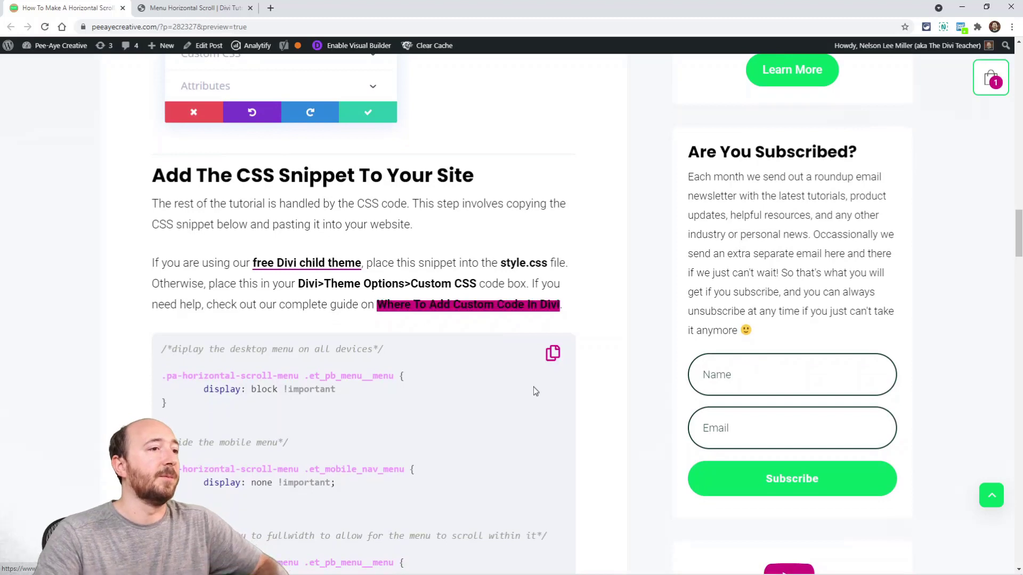
{"action": "scroll", "coordinate": [619, 425], "scroll_direction": "down", "scroll_amount": 1}
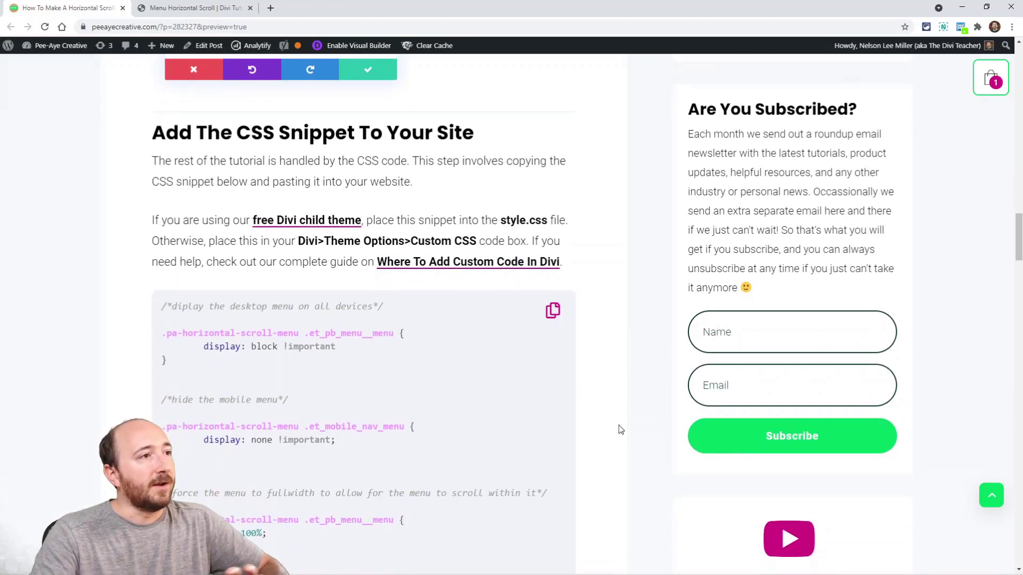
{"action": "scroll", "coordinate": [427, 286], "scroll_direction": "down", "scroll_amount": 1}
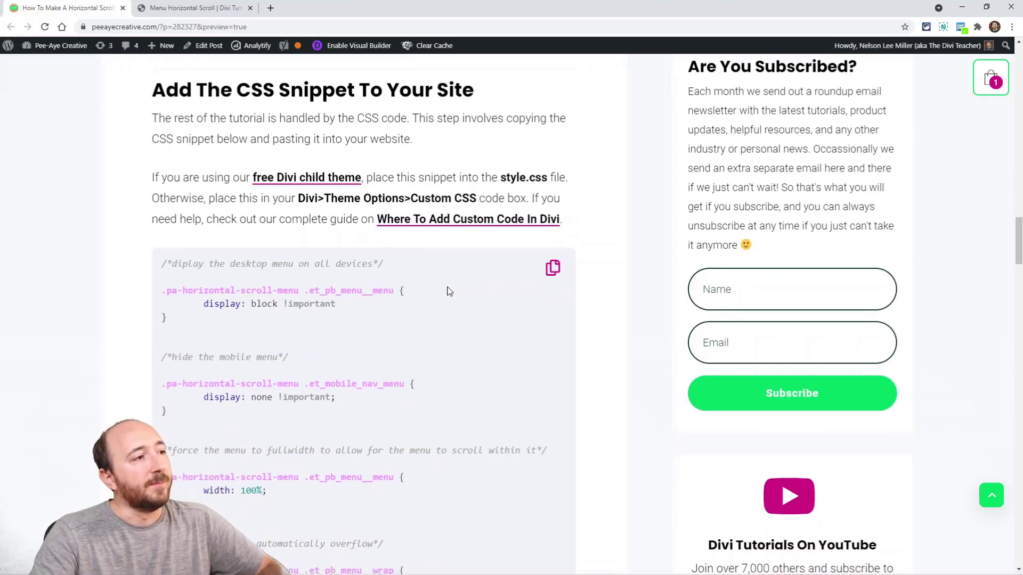
{"action": "left_click", "coordinate": [552, 268]}
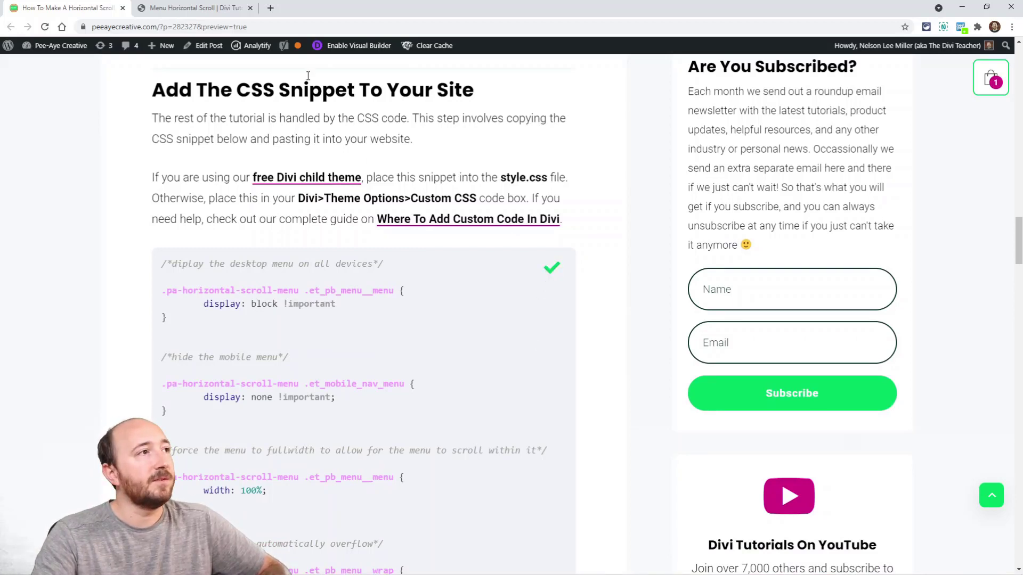
On the demo page, bring up the link options for Dashboard in the admin bar.
{"action": "left_click", "coordinate": [210, 10]}
{"action": "mouse_move", "coordinate": [120, 49]}
{"action": "right_click", "coordinate": [101, 65]}
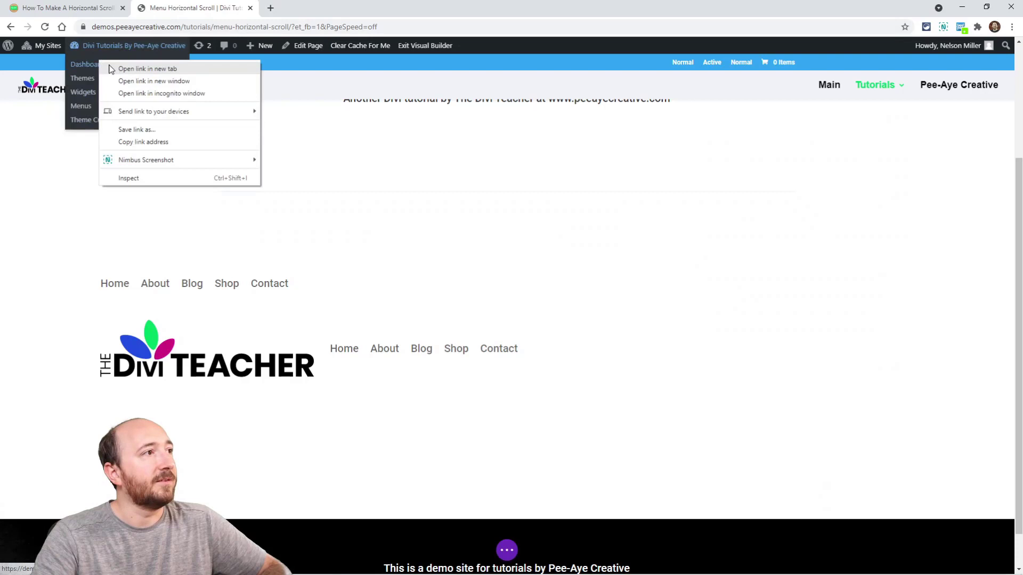
Open the Dashboard in a new tab and review the site-wide Custom CSS in Divi Theme Options.
{"action": "left_click", "coordinate": [128, 68]}
{"action": "left_click", "coordinate": [291, 8]}
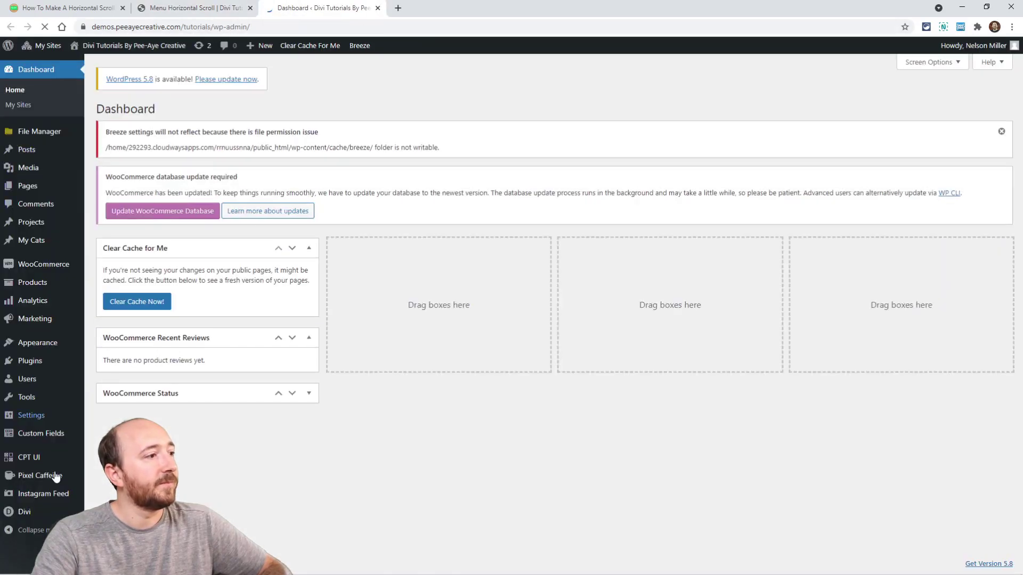
{"action": "left_click", "coordinate": [40, 515]}
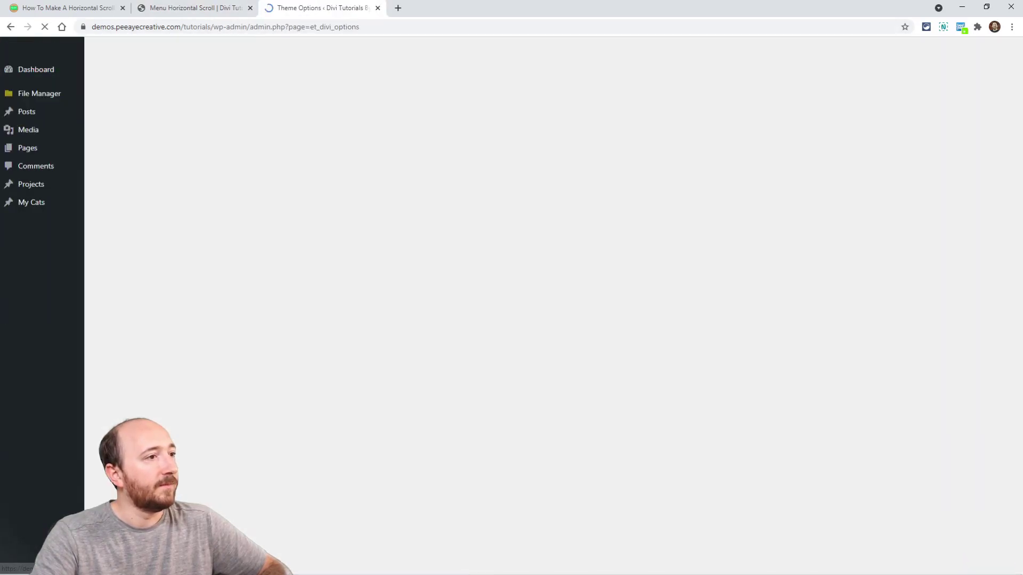
{"action": "scroll", "coordinate": [240, 367], "scroll_direction": "down", "scroll_amount": 20}
{"action": "scroll", "coordinate": [586, 415], "scroll_direction": "down", "scroll_amount": 20}
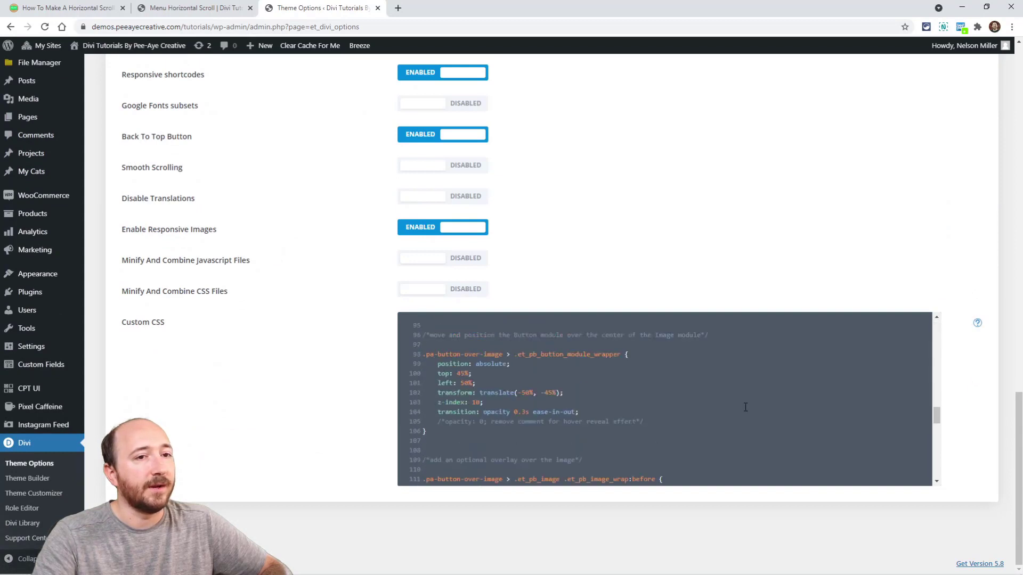
{"action": "left_click", "coordinate": [474, 478]}
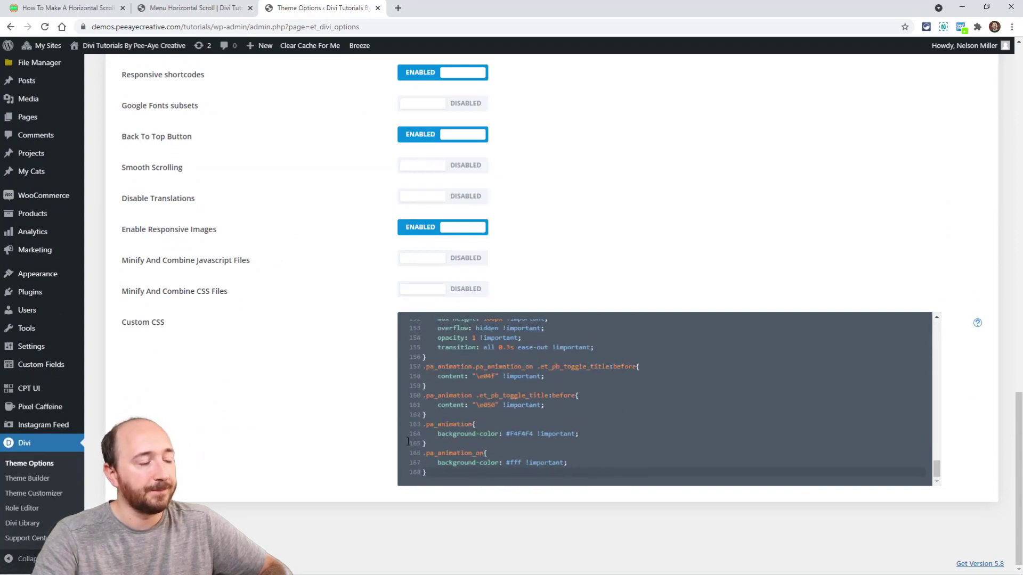
{"action": "scroll", "coordinate": [321, 420], "scroll_direction": "up", "scroll_amount": 4}
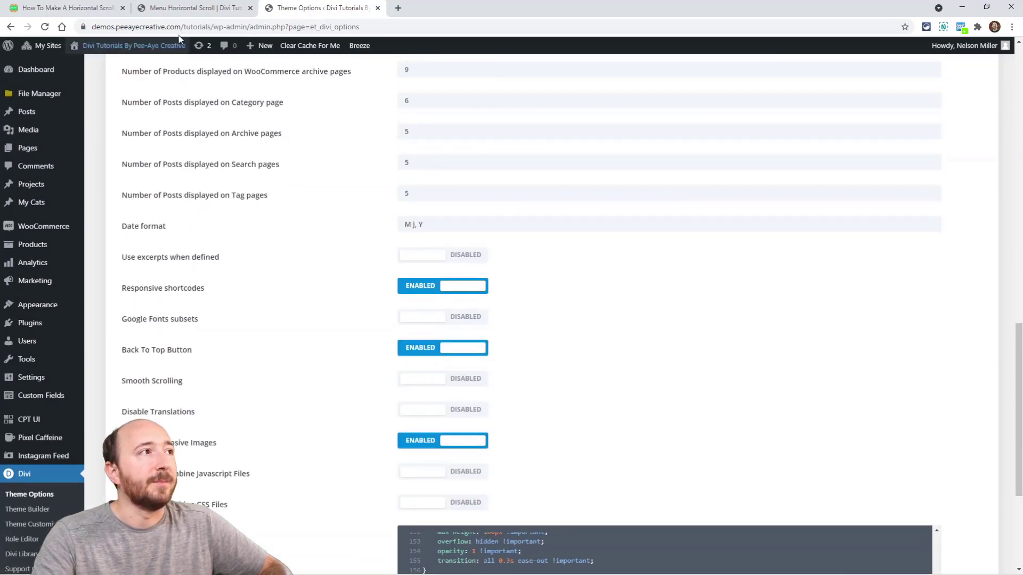
{"action": "left_click", "coordinate": [181, 8]}
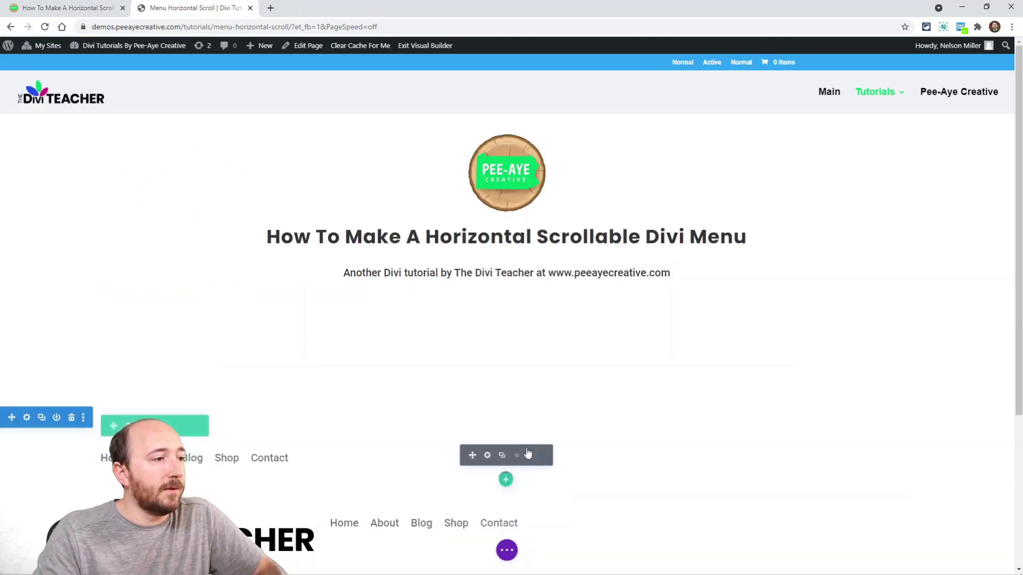
Paste the horizontal scroll snippet into Page Settings > Advanced > Custom CSS and enlarge the window.
{"action": "scroll", "coordinate": [522, 464], "scroll_direction": "down", "scroll_amount": 2}
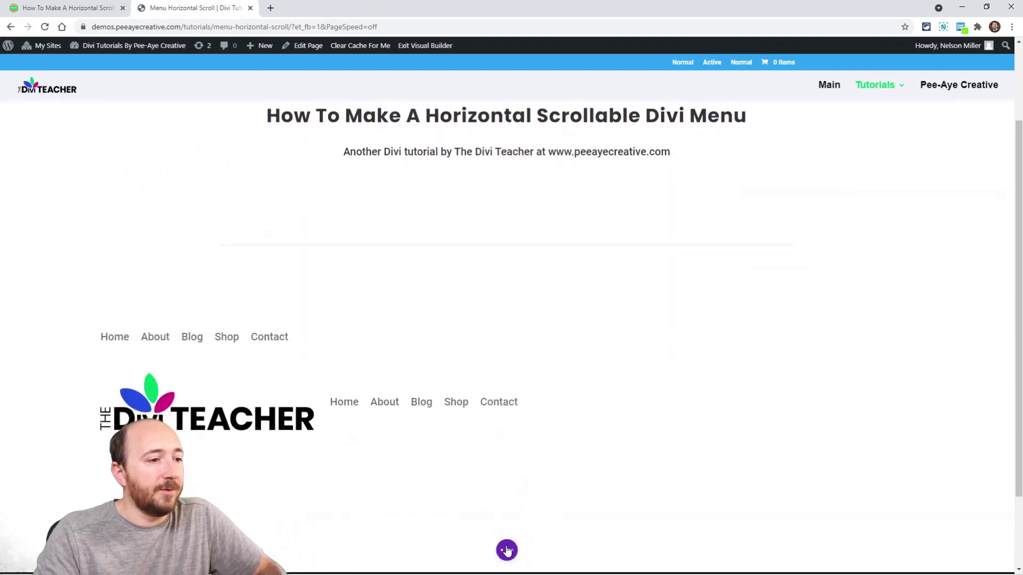
{"action": "left_click", "coordinate": [507, 550]}
{"action": "left_click", "coordinate": [546, 551]}
{"action": "left_click", "coordinate": [542, 151]}
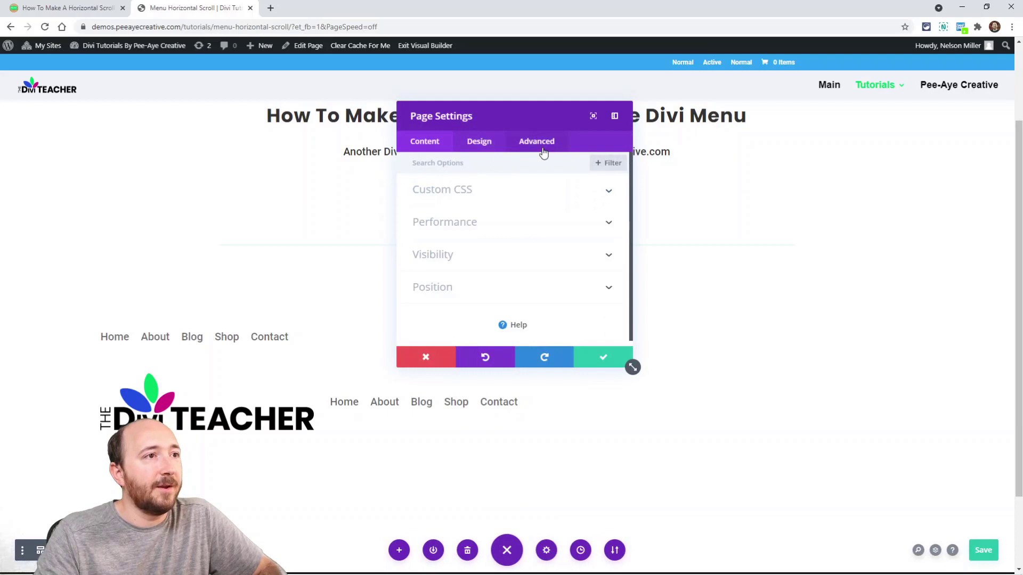
{"action": "left_click", "coordinate": [460, 193]}
{"action": "left_click_drag", "start_coordinate": [503, 124], "coordinate": [726, 139]}
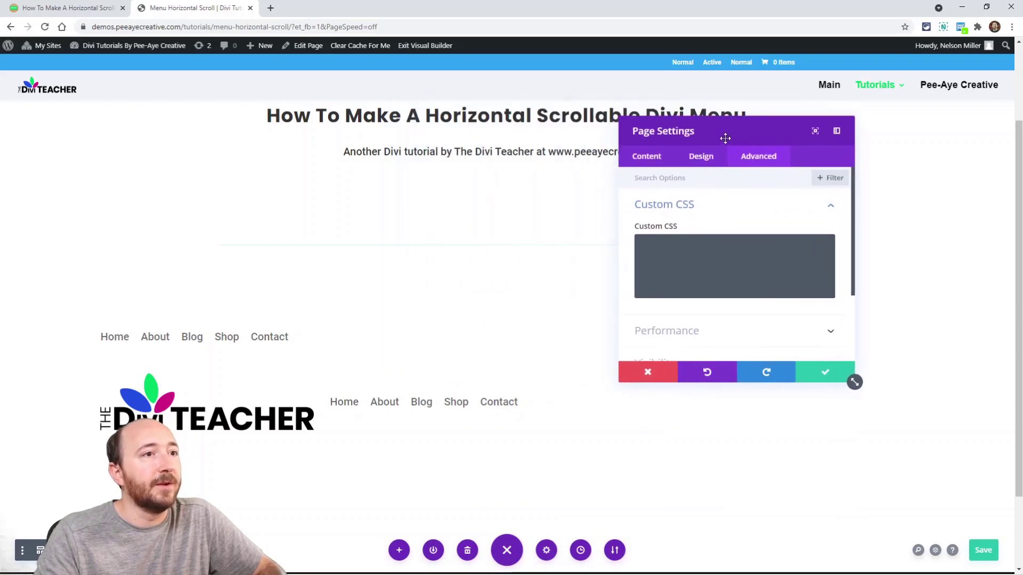
{"action": "left_click", "coordinate": [715, 247]}
{"action": "key", "text": "ctrl+v"}
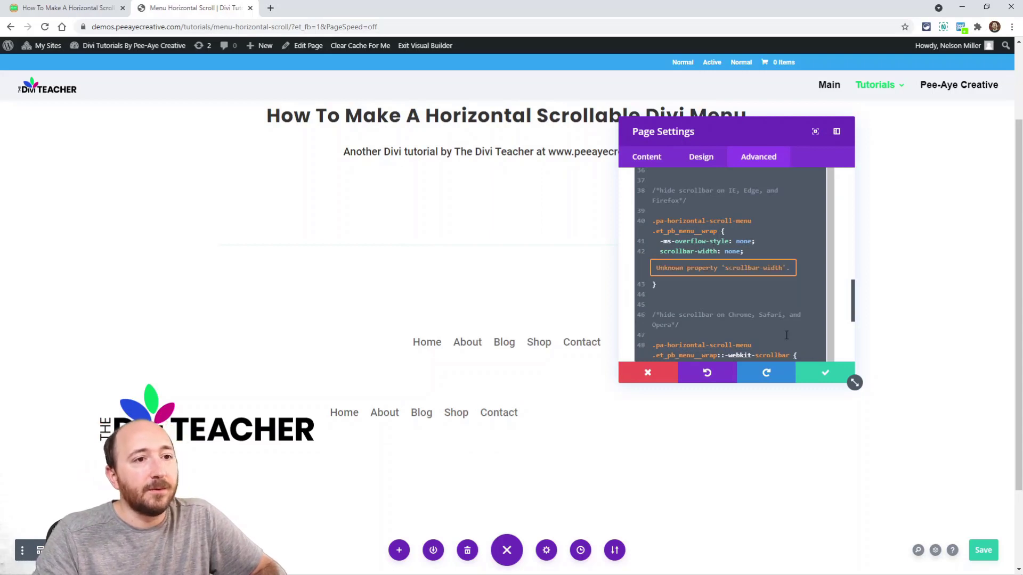
{"action": "left_click_drag", "start_coordinate": [855, 383], "coordinate": [897, 472]}
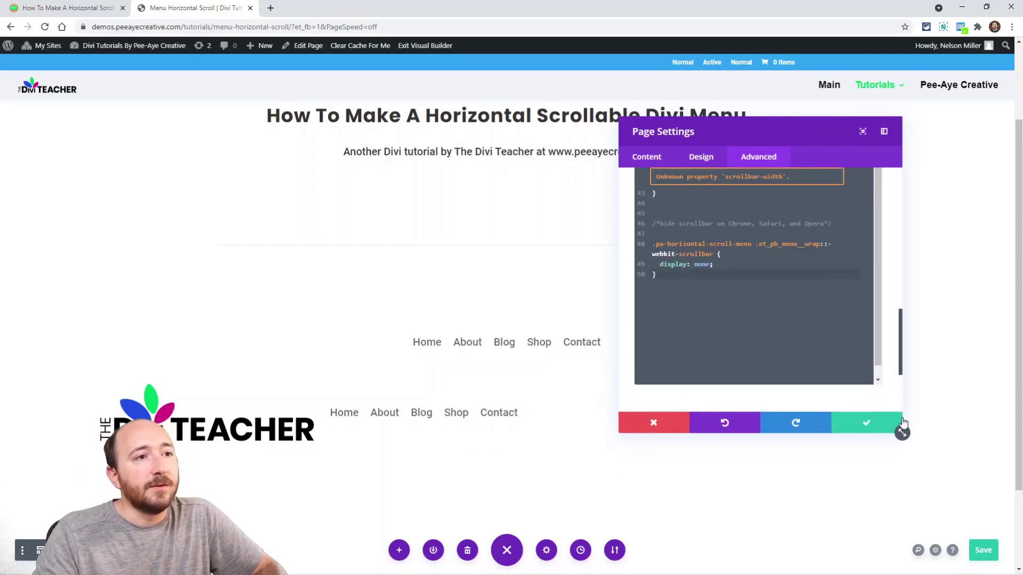
{"action": "left_click_drag", "start_coordinate": [903, 422], "coordinate": [903, 412]}
{"action": "scroll", "coordinate": [748, 215], "scroll_direction": "up", "scroll_amount": 2}
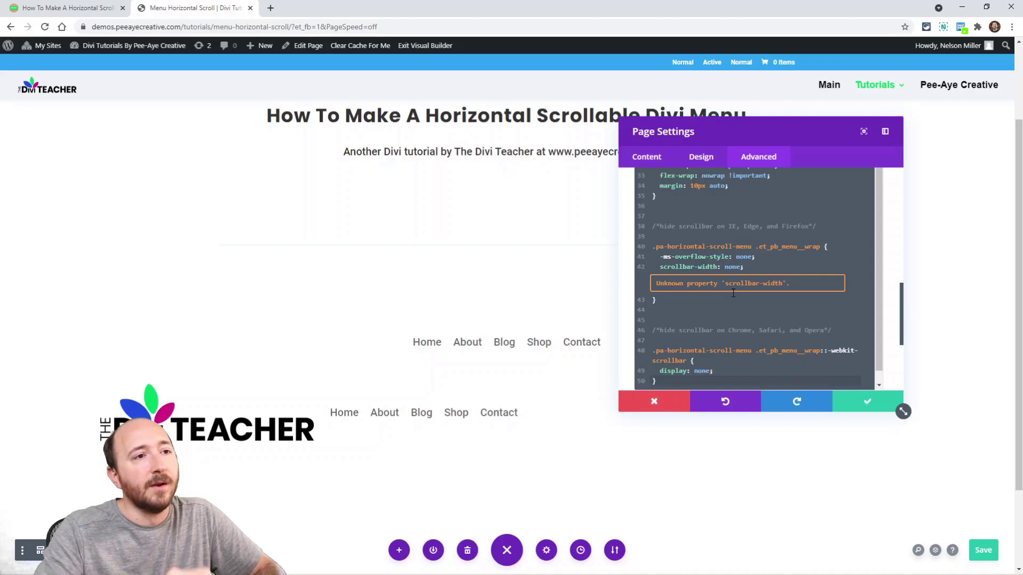
Review the pasted CSS, highlighting the mobile-menu hiding, full-width menu and overflow: auto rules.
{"action": "scroll", "coordinate": [724, 288], "scroll_direction": "up", "scroll_amount": 6}
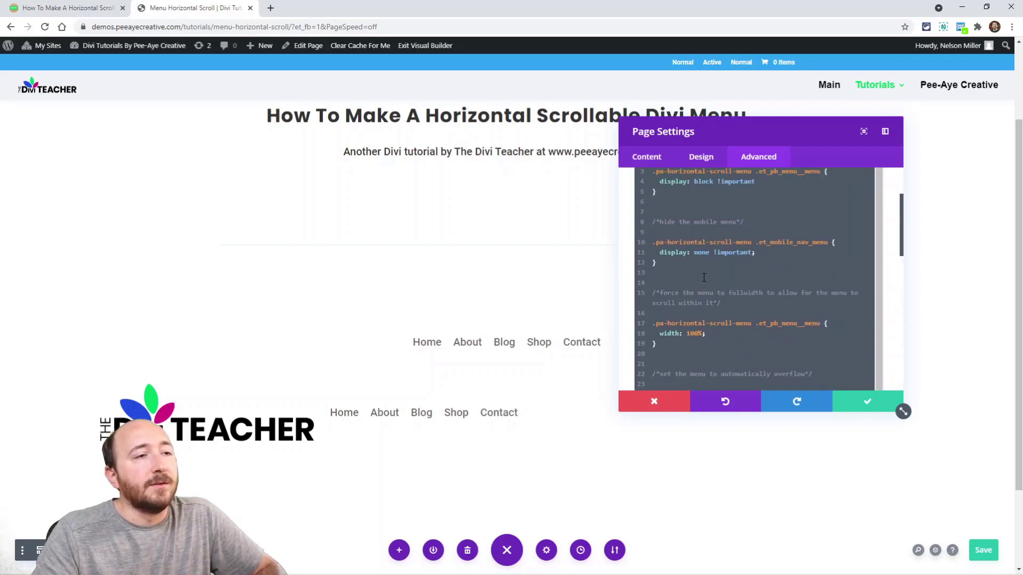
{"action": "scroll", "coordinate": [704, 277], "scroll_direction": "up", "scroll_amount": 2}
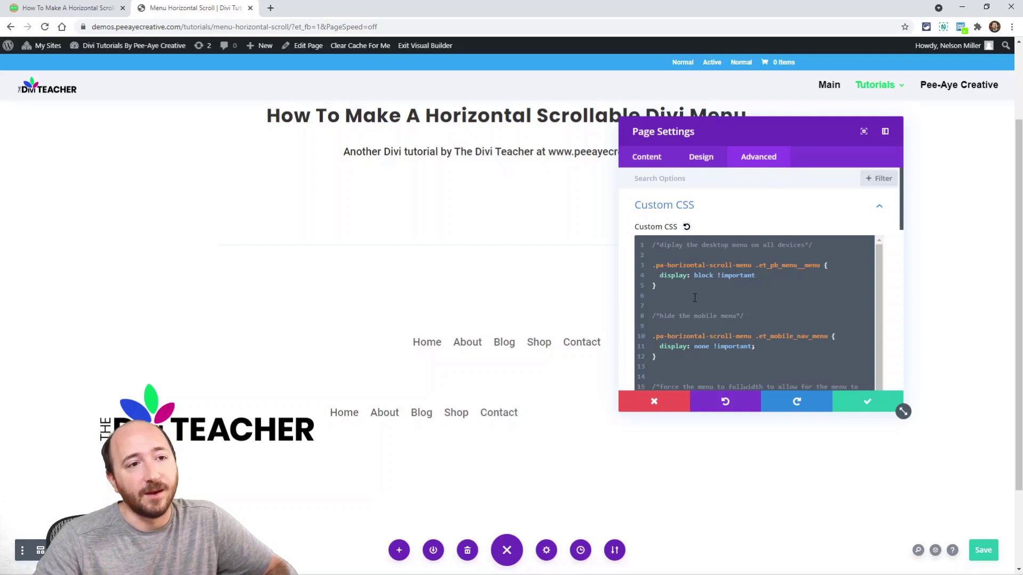
{"action": "left_click_drag", "start_coordinate": [658, 365], "coordinate": [643, 322]}
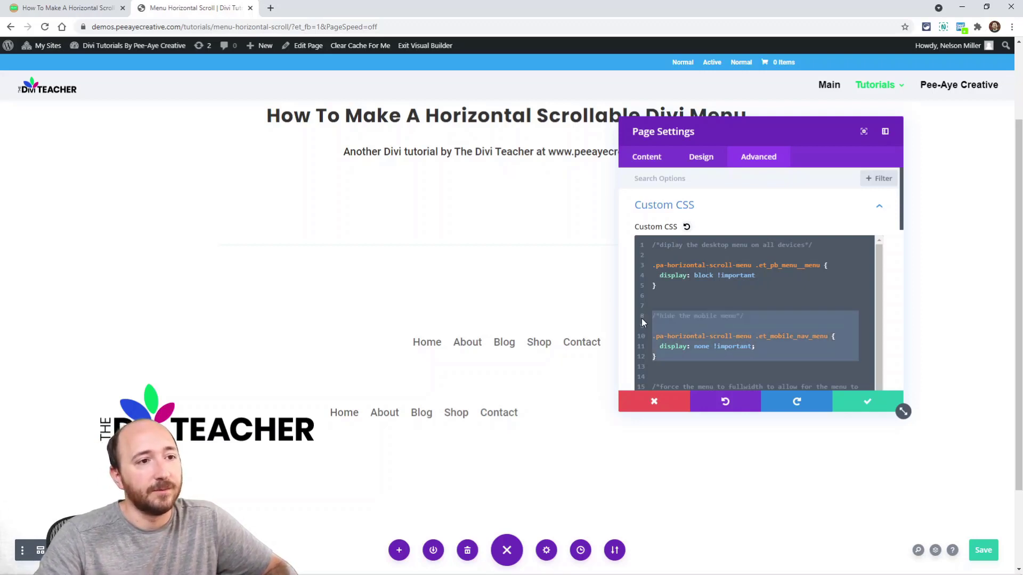
{"action": "scroll", "coordinate": [701, 343], "scroll_direction": "down", "scroll_amount": 5}
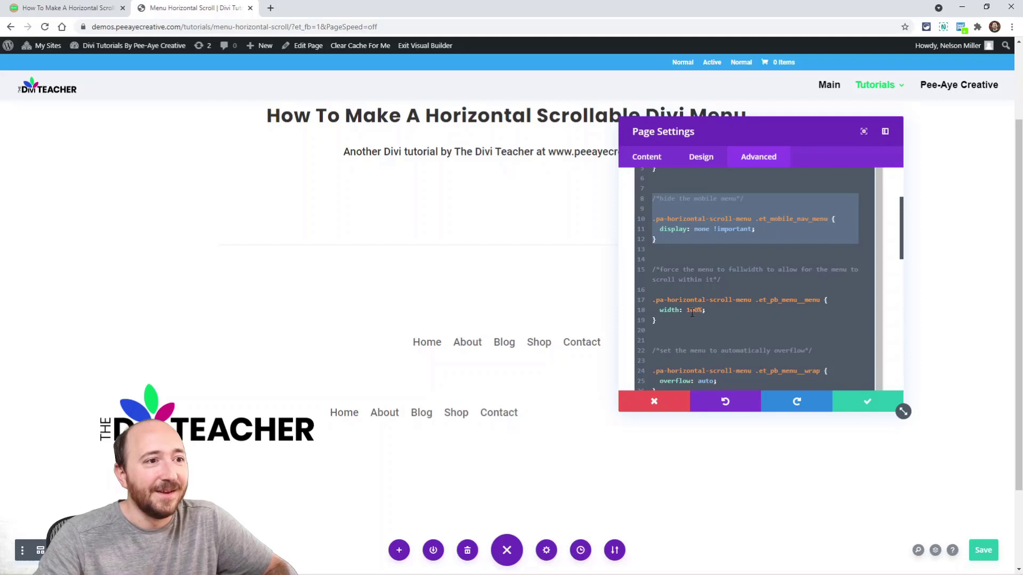
{"action": "left_click", "coordinate": [702, 250]}
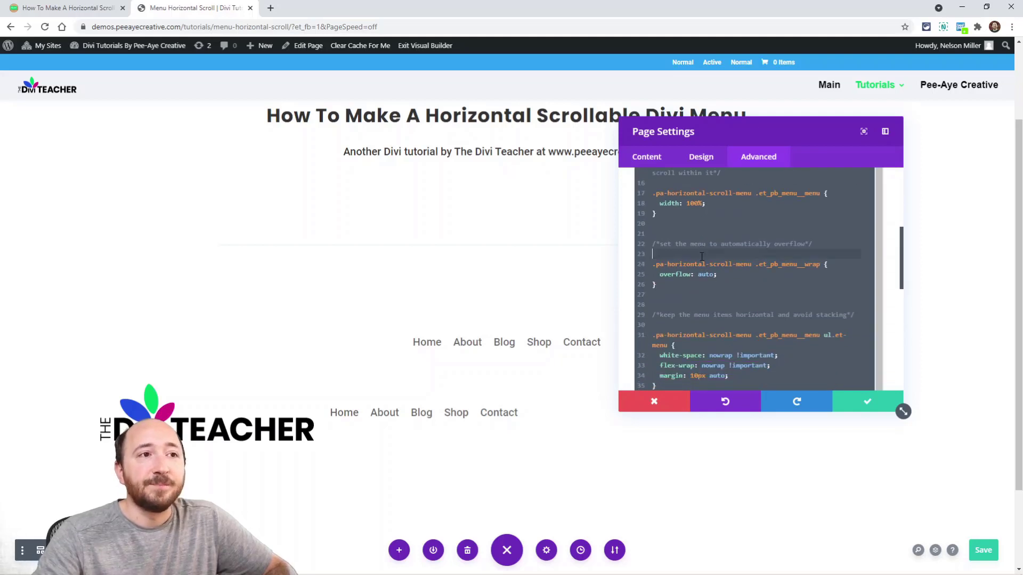
{"action": "scroll", "coordinate": [701, 257], "scroll_direction": "up", "scroll_amount": 1}
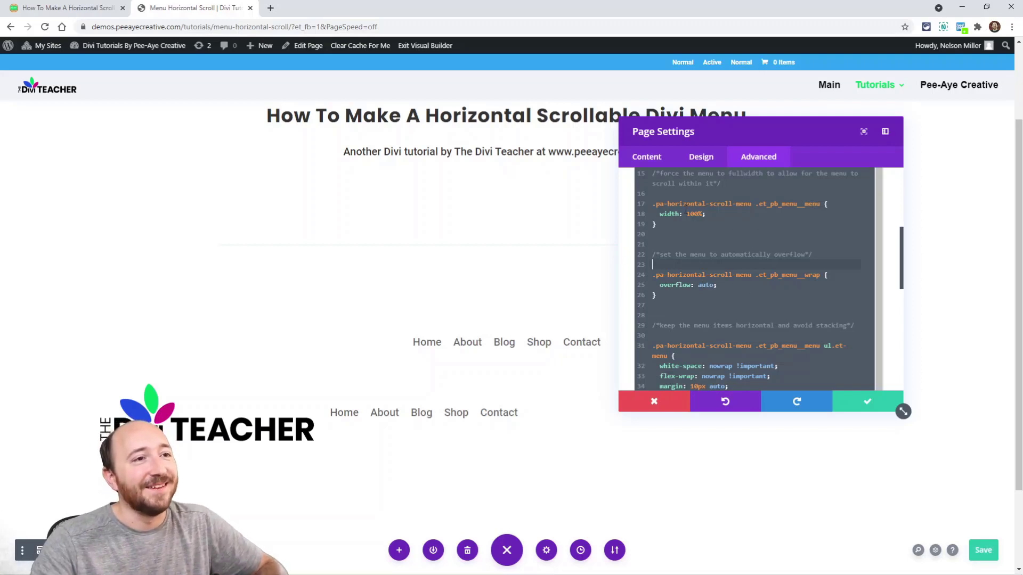
{"action": "left_click_drag", "start_coordinate": [685, 208], "coordinate": [640, 193]}
{"action": "left_click", "coordinate": [678, 255]}
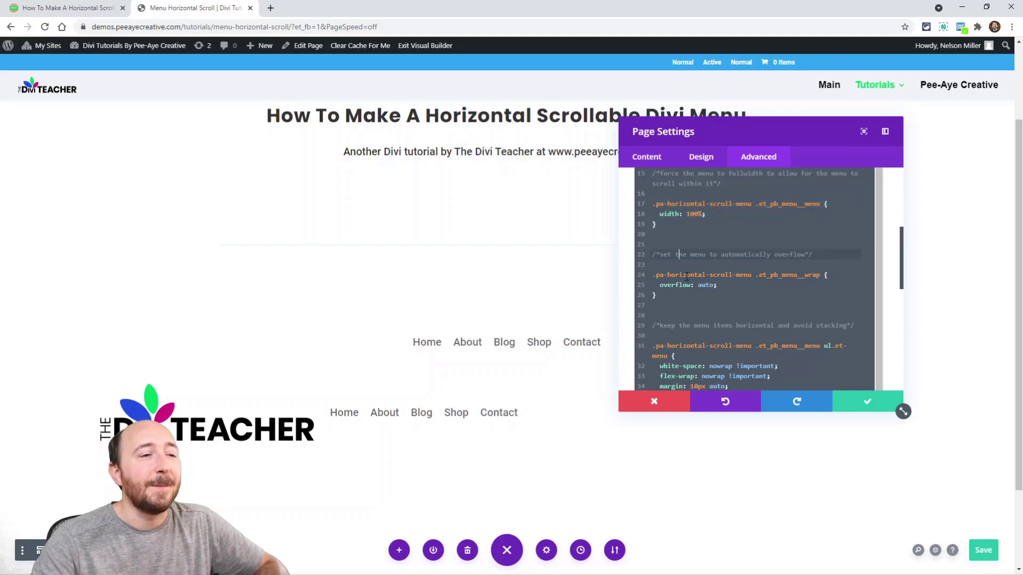
{"action": "left_click_drag", "start_coordinate": [654, 315], "coordinate": [645, 256]}
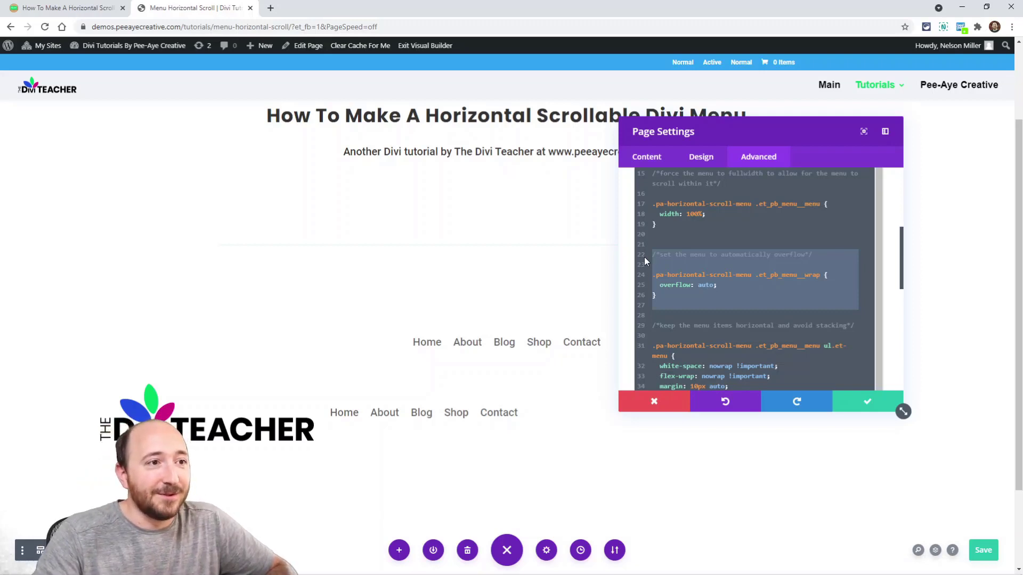
{"action": "left_click", "coordinate": [671, 274]}
{"action": "scroll", "coordinate": [701, 294], "scroll_direction": "down", "scroll_amount": 3}
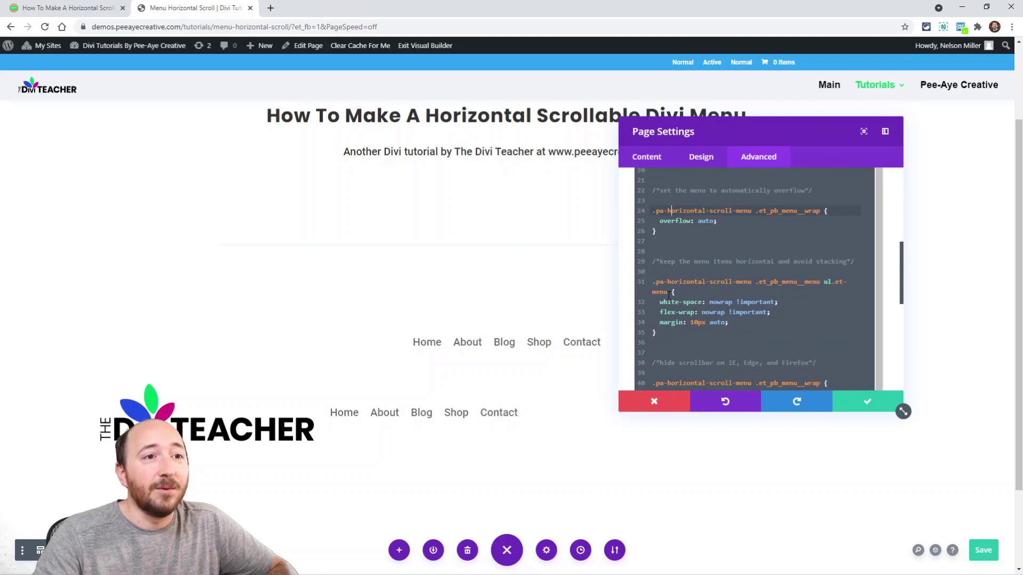
{"action": "scroll", "coordinate": [671, 298], "scroll_direction": "down", "scroll_amount": 3}
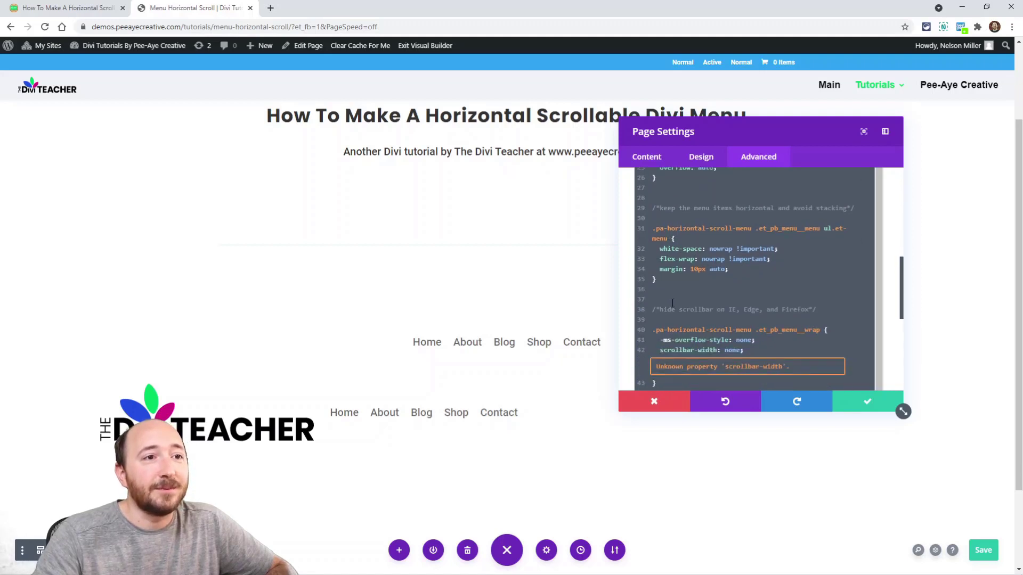
{"action": "left_click_drag", "start_coordinate": [731, 269], "coordinate": [653, 269]}
{"action": "left_click", "coordinate": [695, 271]}
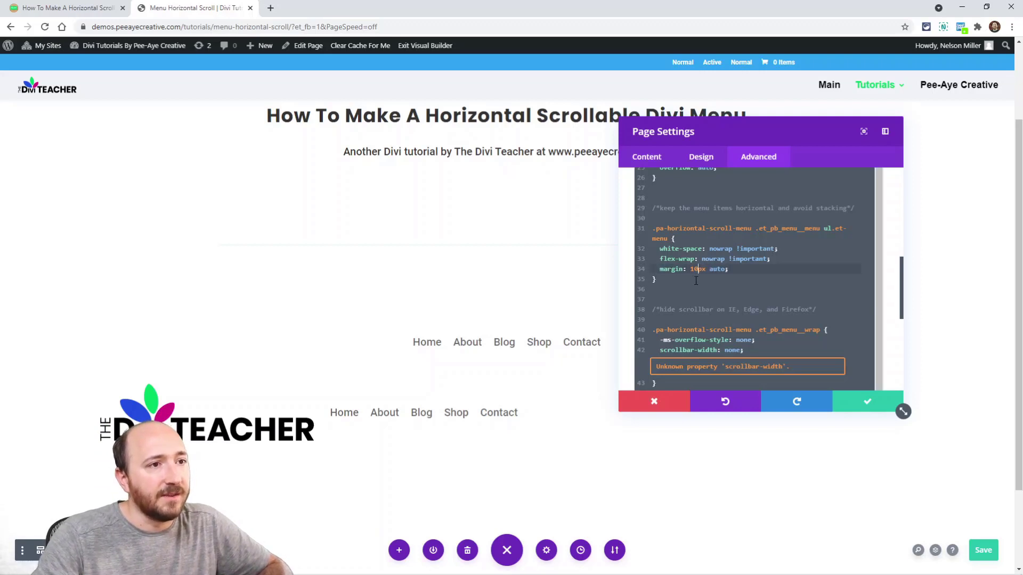
{"action": "scroll", "coordinate": [712, 271], "scroll_direction": "down", "scroll_amount": 2}
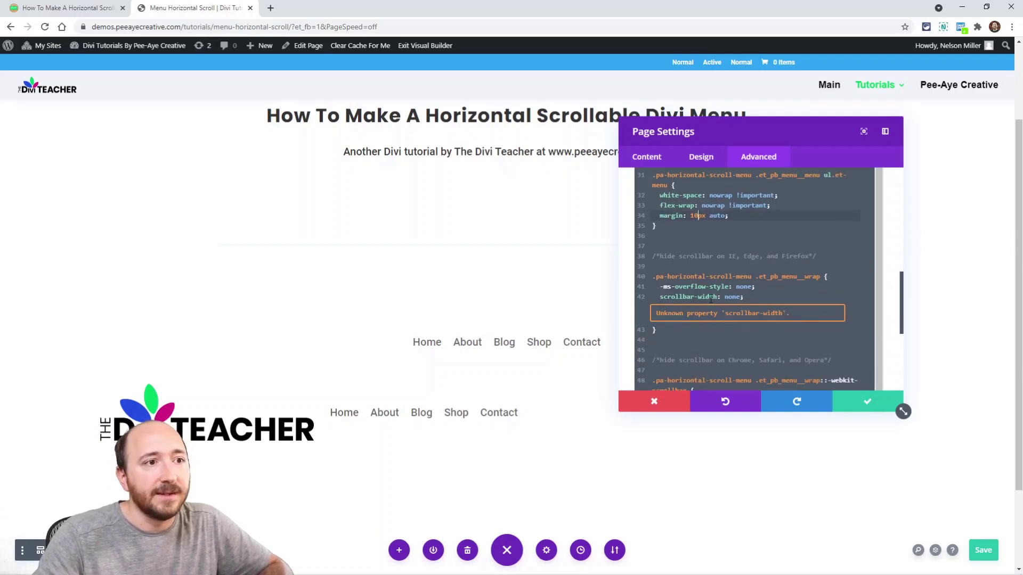
{"action": "scroll", "coordinate": [708, 314], "scroll_direction": "down", "scroll_amount": 2}
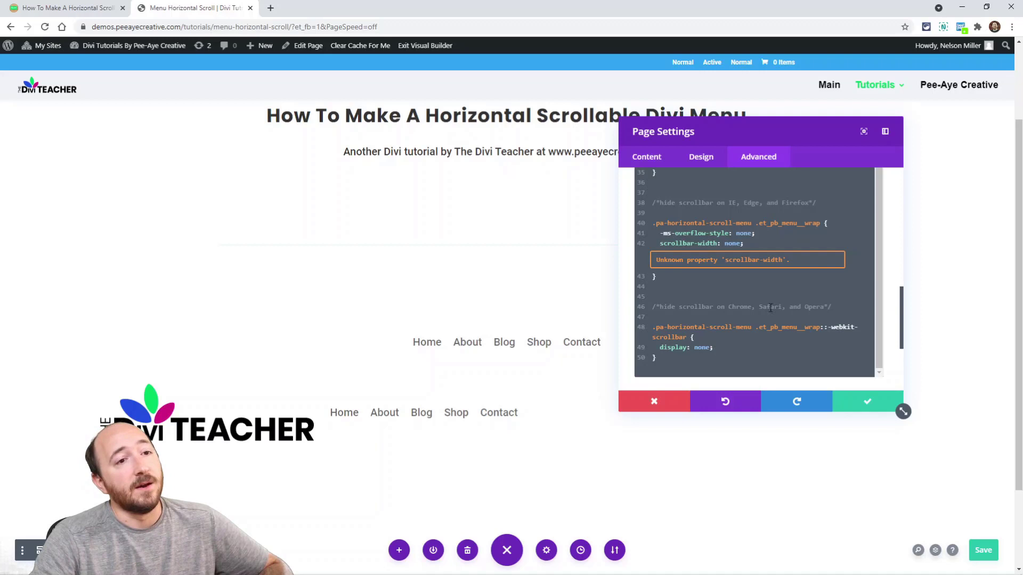
Save the page settings and the page, then exit the Visual Builder.
{"action": "left_click", "coordinate": [867, 401]}
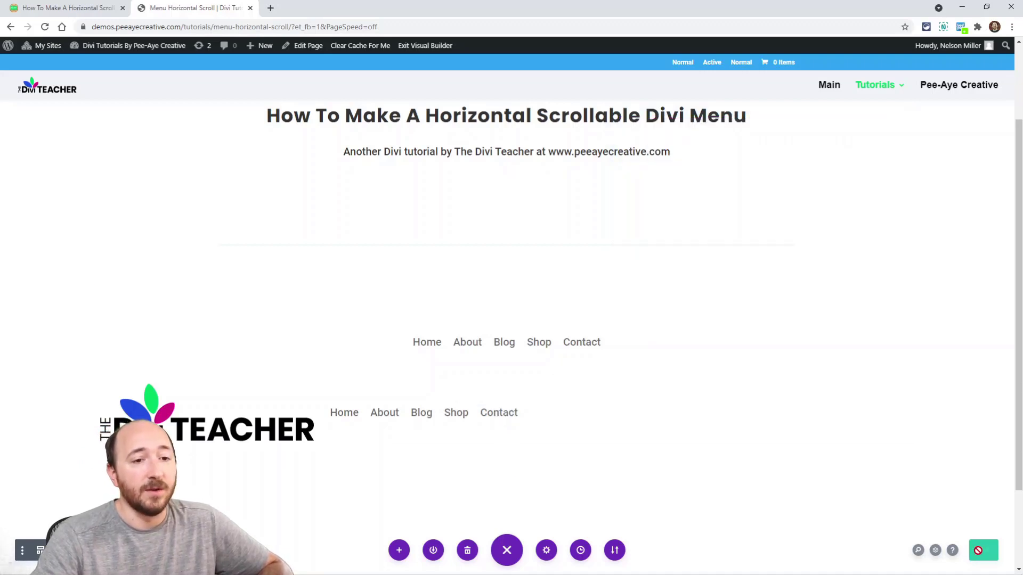
{"action": "left_click", "coordinate": [985, 549]}
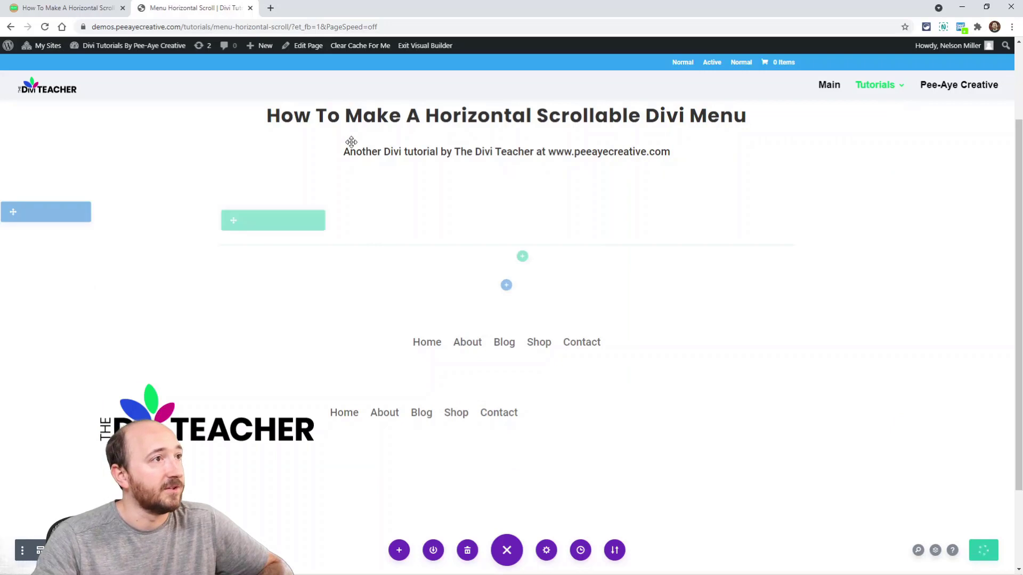
{"action": "left_click", "coordinate": [417, 47]}
Right-click the live page to bring up the browser's Inspect command.
{"action": "right_click", "coordinate": [739, 320]}
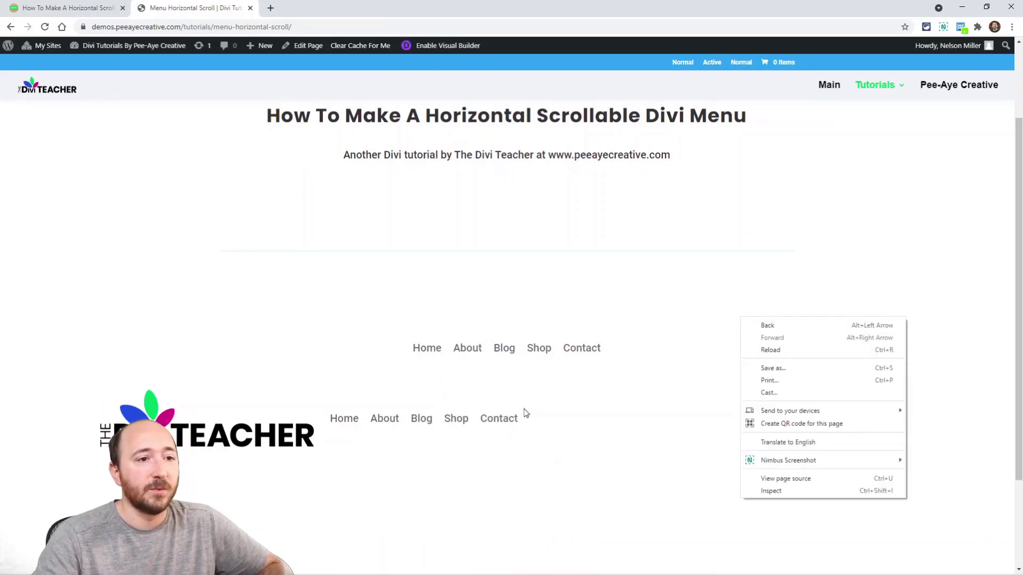
{"action": "left_click", "coordinate": [776, 503]}
{"action": "right_click", "coordinate": [775, 504]}
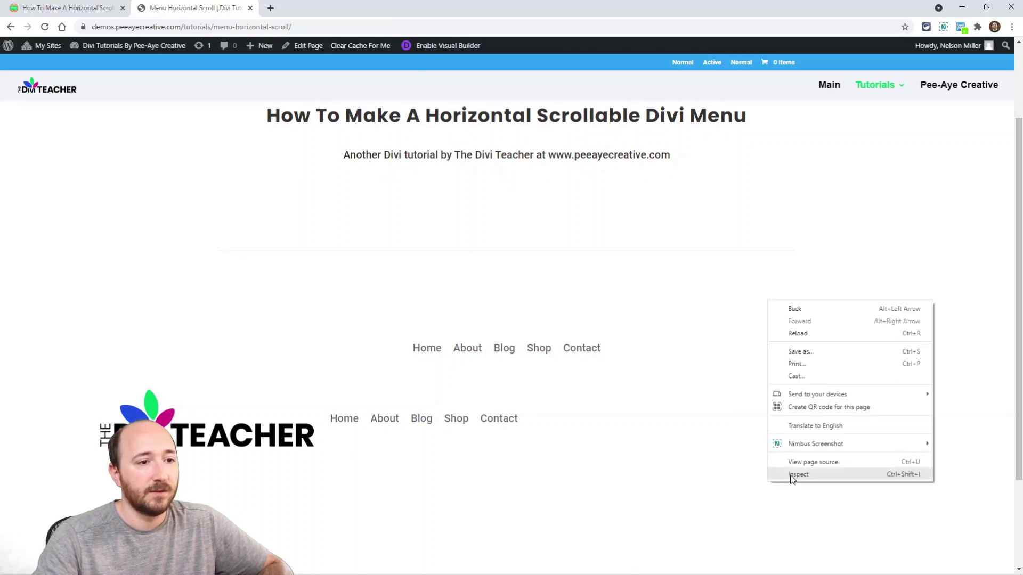
Open Chrome DevTools with the device toolbar to emulate a mobile screen.
{"action": "left_click", "coordinate": [791, 477]}
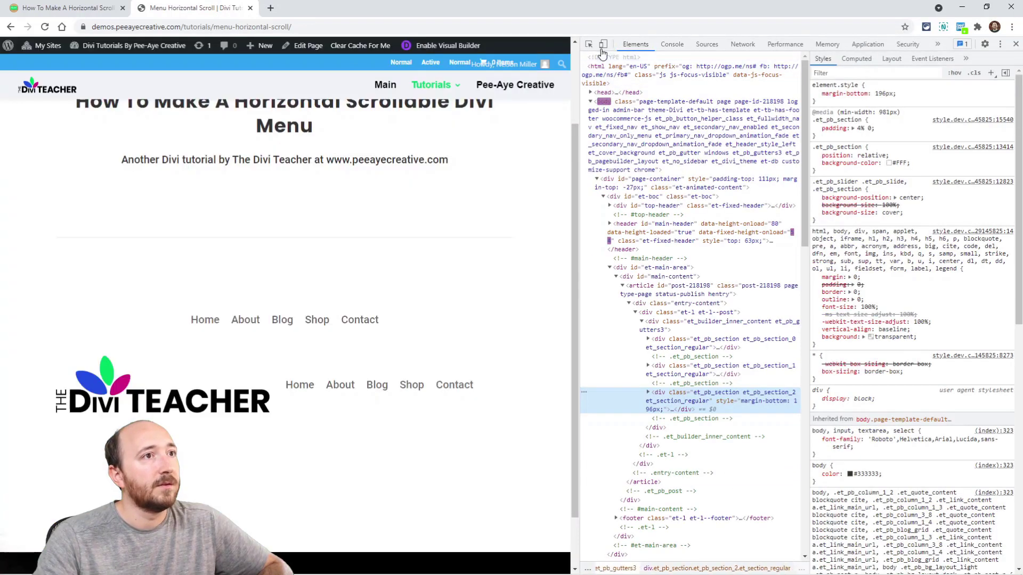
{"action": "left_click", "coordinate": [603, 44]}
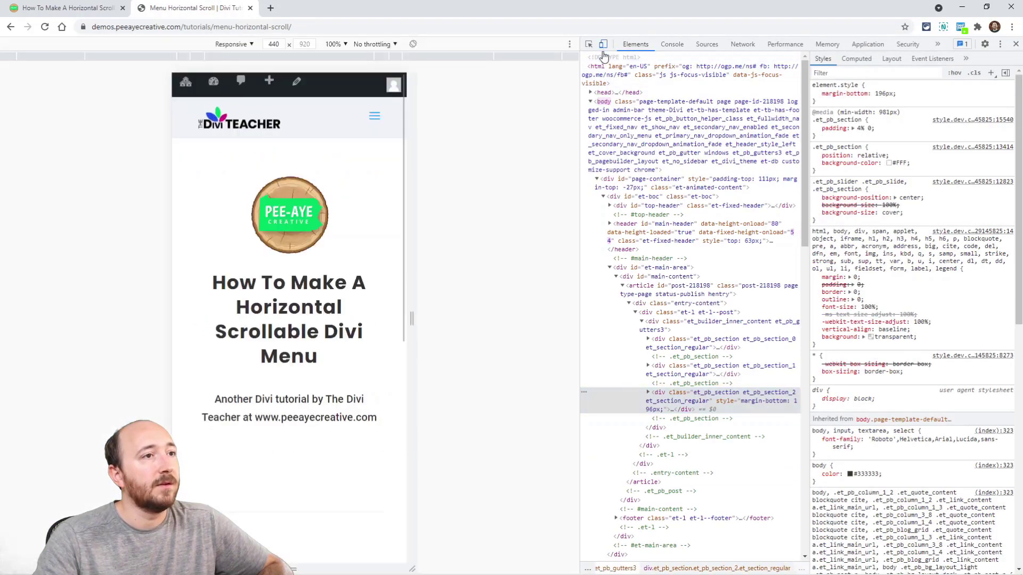
{"action": "scroll", "coordinate": [355, 305], "scroll_direction": "down", "scroll_amount": 5}
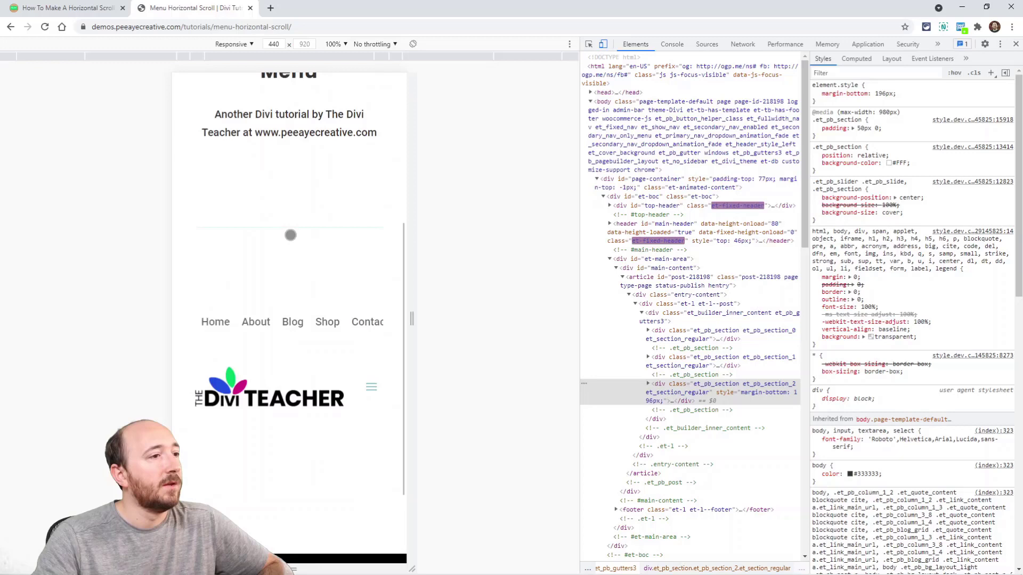
Resize the responsive viewport between 226 and 388 px, swiping the menu sideways, ending at 360 px.
{"action": "left_click_drag", "start_coordinate": [413, 320], "coordinate": [389, 326]}
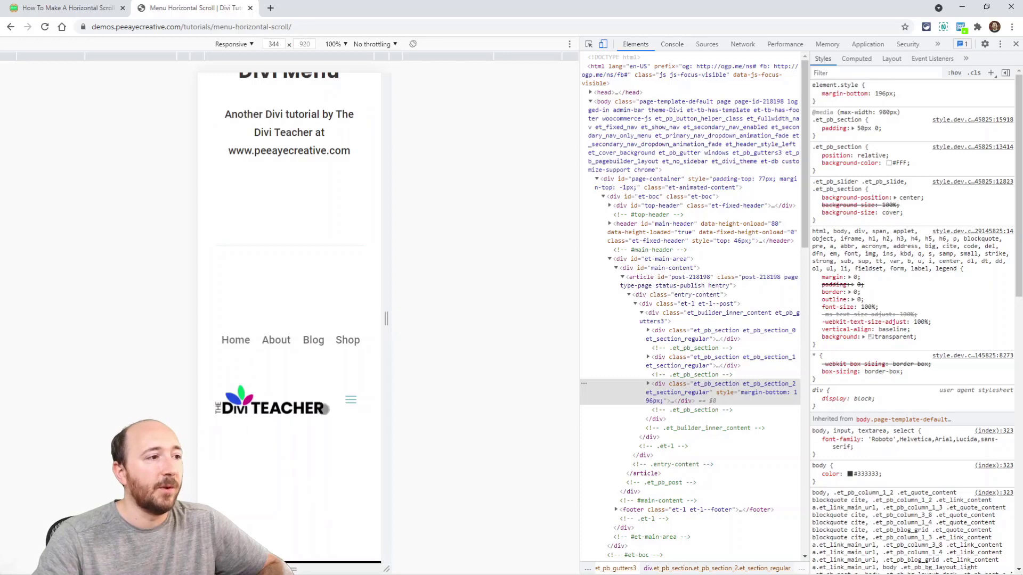
{"action": "left_click_drag", "start_coordinate": [324, 342], "coordinate": [278, 341]}
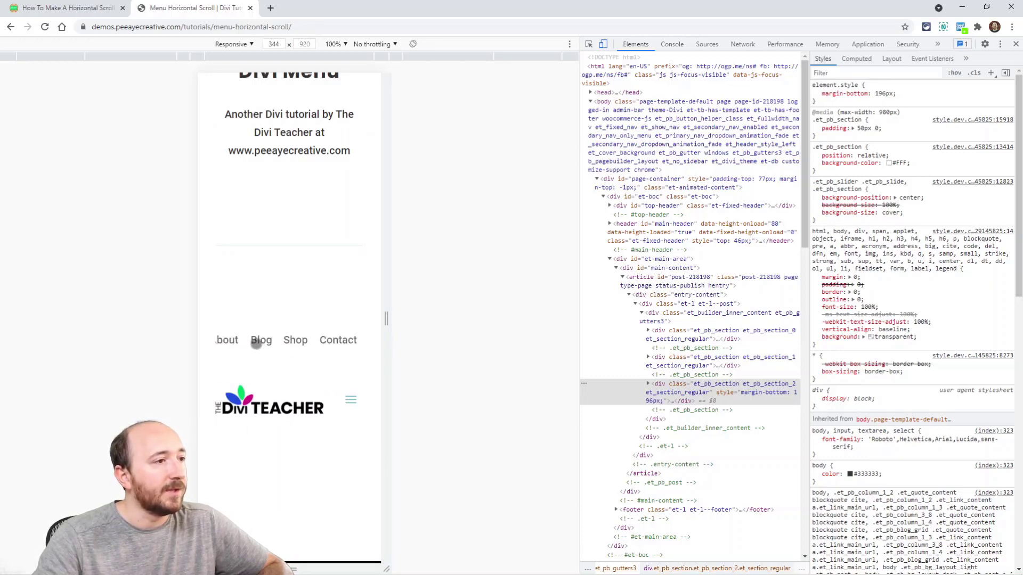
{"action": "left_click_drag", "start_coordinate": [384, 318], "coordinate": [350, 319]}
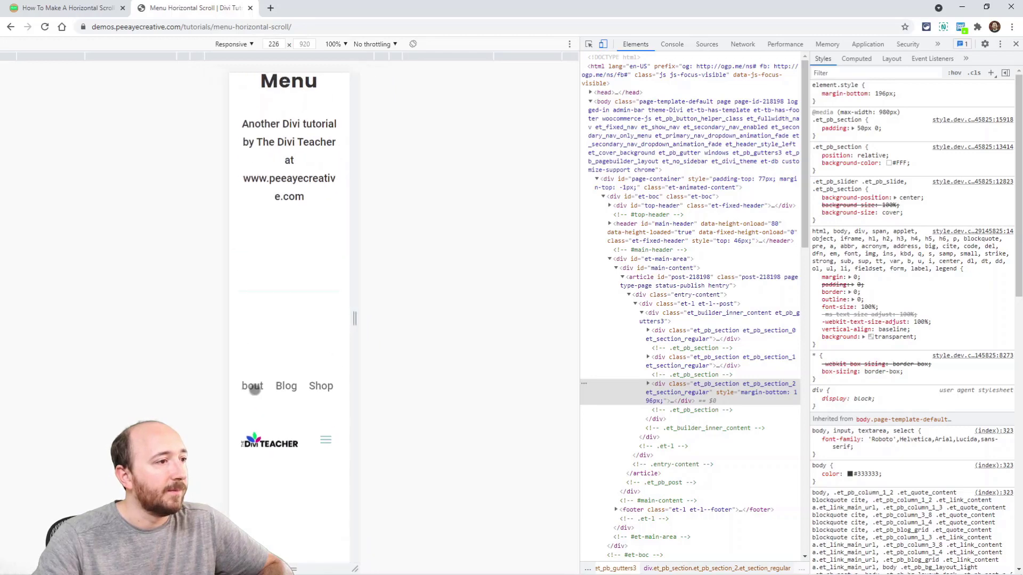
{"action": "mouse_move", "coordinate": [253, 390]}
{"action": "left_mouse_down"}
{"action": "mouse_move", "coordinate": [353, 387]}
{"action": "mouse_move", "coordinate": [243, 393]}
{"action": "mouse_move", "coordinate": [375, 391]}
{"action": "mouse_move", "coordinate": [252, 397]}
{"action": "mouse_move", "coordinate": [279, 386]}
{"action": "mouse_move", "coordinate": [377, 382]}
{"action": "mouse_move", "coordinate": [249, 395]}
{"action": "left_mouse_up"}
{"action": "left_click_drag", "start_coordinate": [354, 318], "coordinate": [377, 319]}
{"action": "left_click_drag", "start_coordinate": [318, 341], "coordinate": [317, 373]}
{"action": "scroll", "coordinate": [317, 373], "scroll_direction": "down", "scroll_amount": 1}
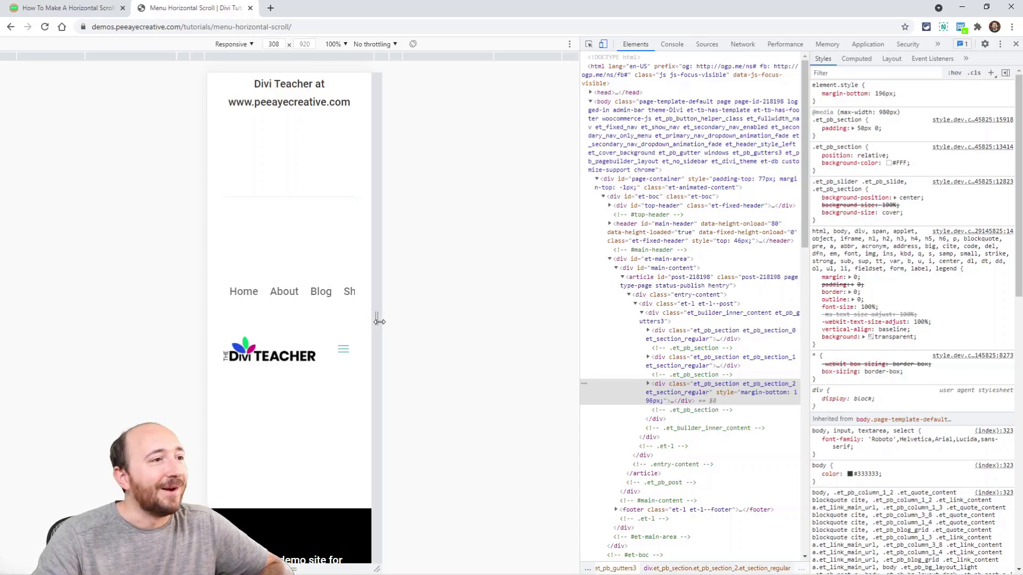
{"action": "left_click_drag", "start_coordinate": [377, 319], "coordinate": [391, 322]}
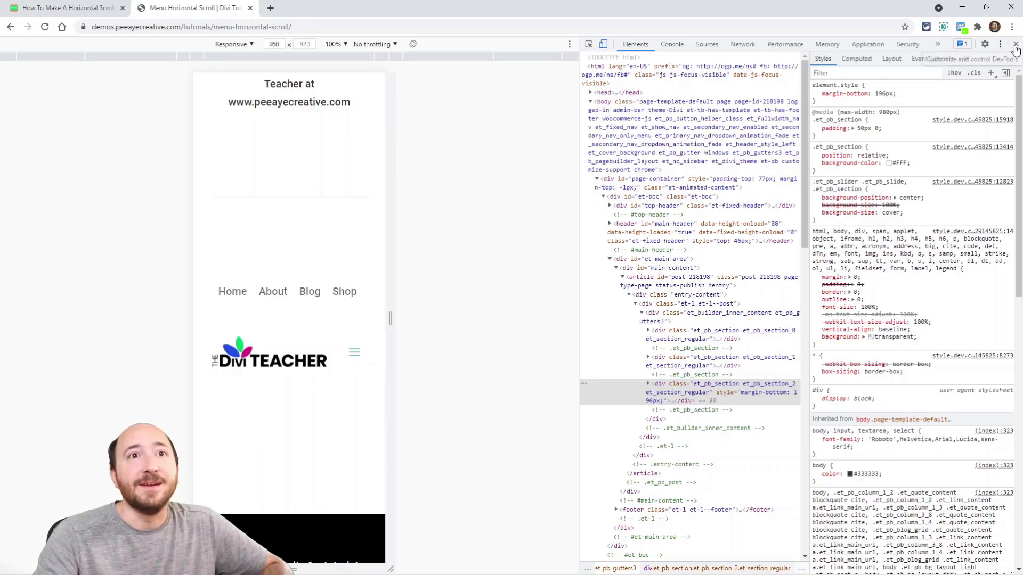
Go back to the tutorial article tab and scroll to the 'Add The CSS Snippet To Your Site' code.
{"action": "left_click", "coordinate": [82, 8]}
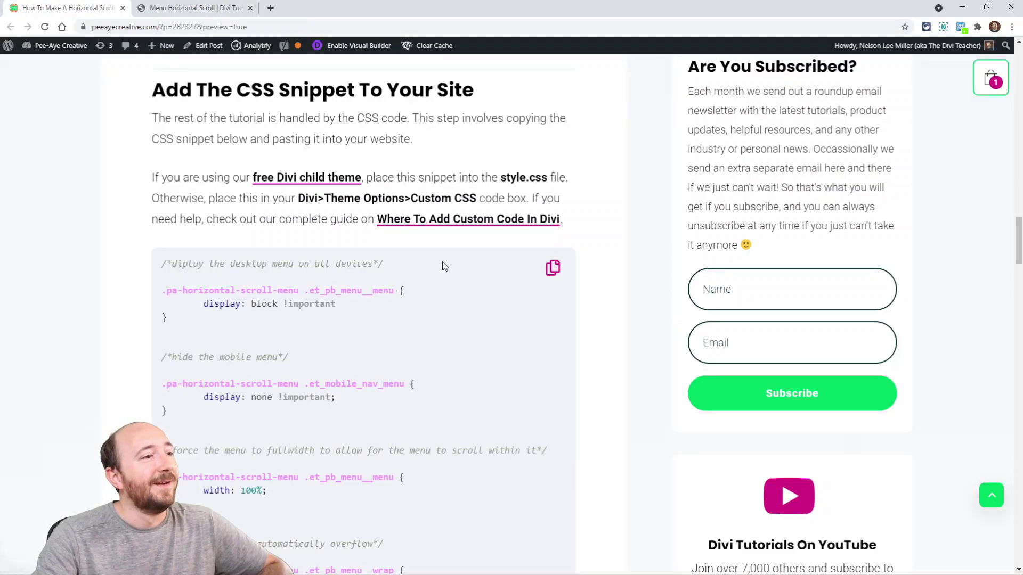
{"action": "scroll", "coordinate": [458, 278], "scroll_direction": "down", "scroll_amount": 10}
{"action": "scroll", "coordinate": [482, 293], "scroll_direction": "down", "scroll_amount": 5}
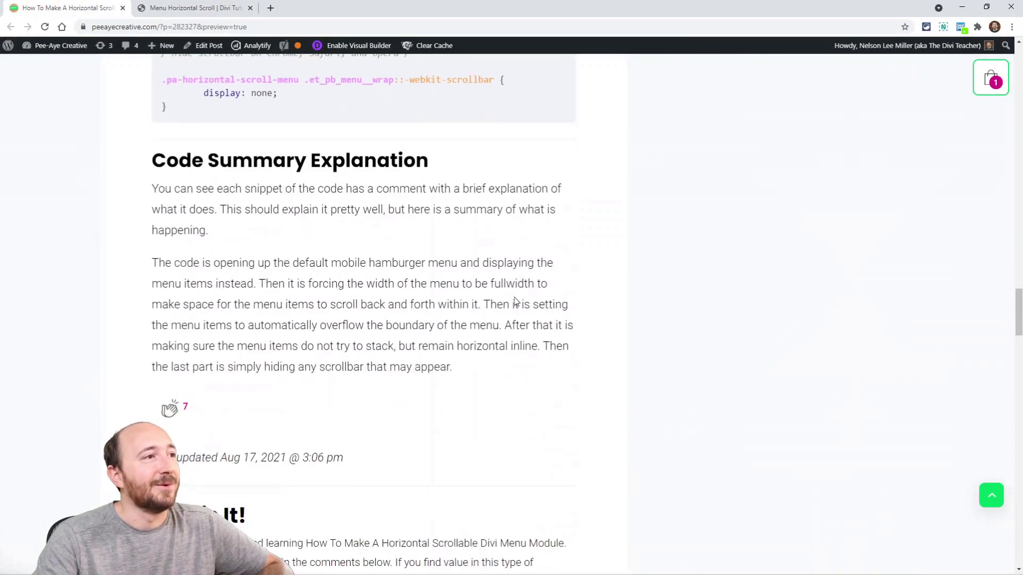
{"action": "scroll", "coordinate": [514, 301], "scroll_direction": "up", "scroll_amount": 3}
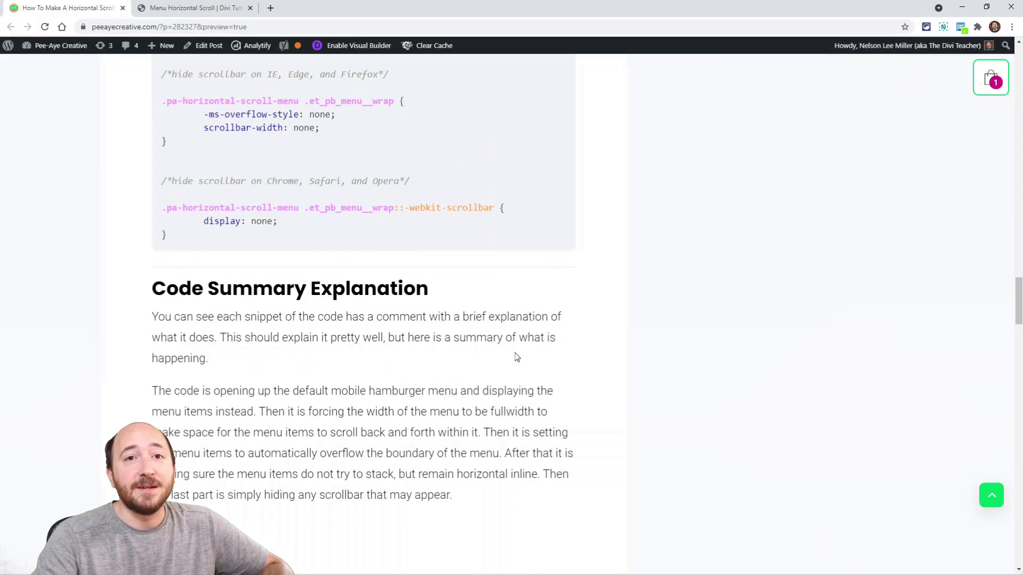
{"action": "scroll", "coordinate": [522, 356], "scroll_direction": "up", "scroll_amount": 5}
{"action": "scroll", "coordinate": [523, 355], "scroll_direction": "up", "scroll_amount": 15}
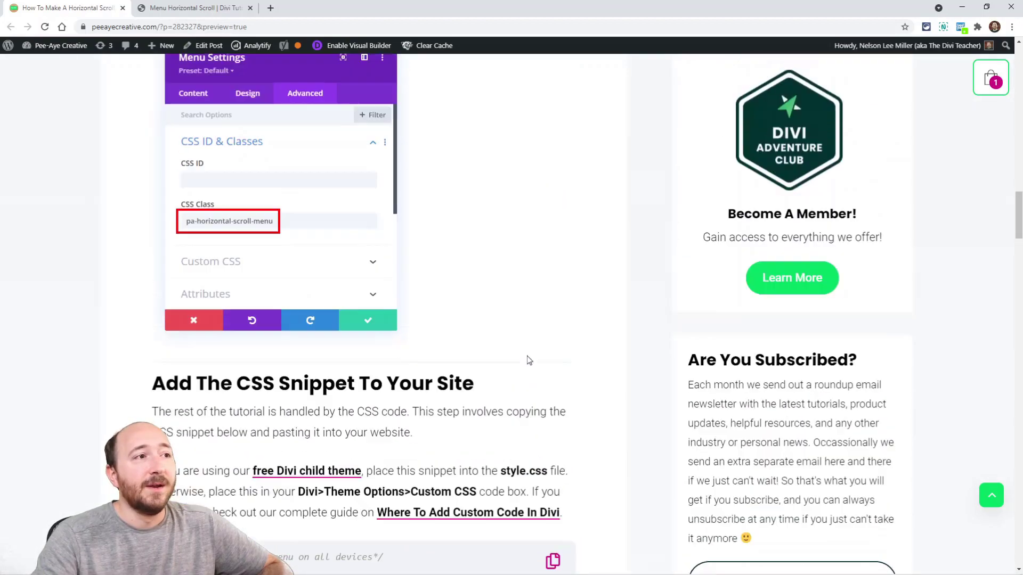
{"action": "scroll", "coordinate": [581, 423], "scroll_direction": "down", "scroll_amount": 9}
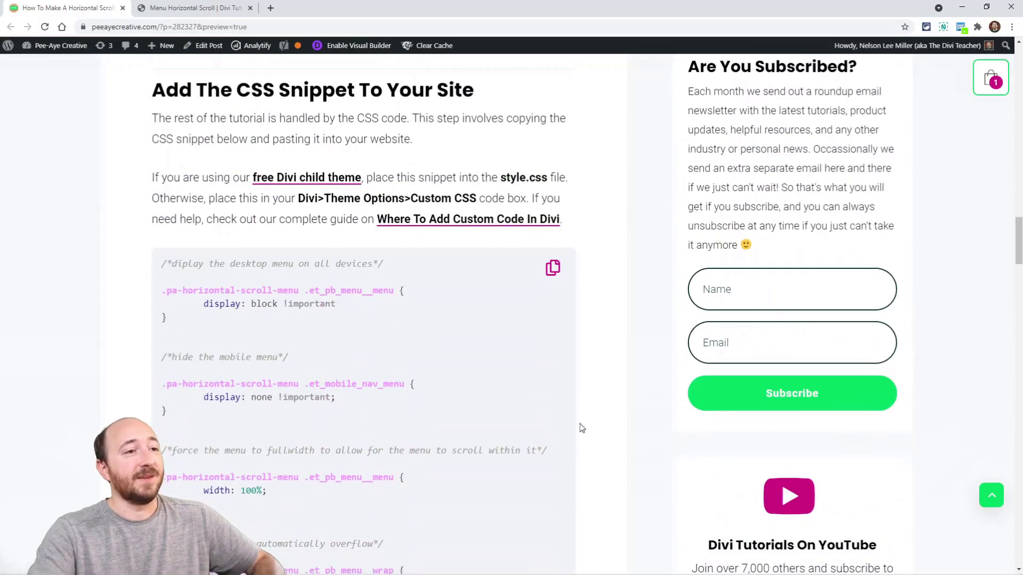